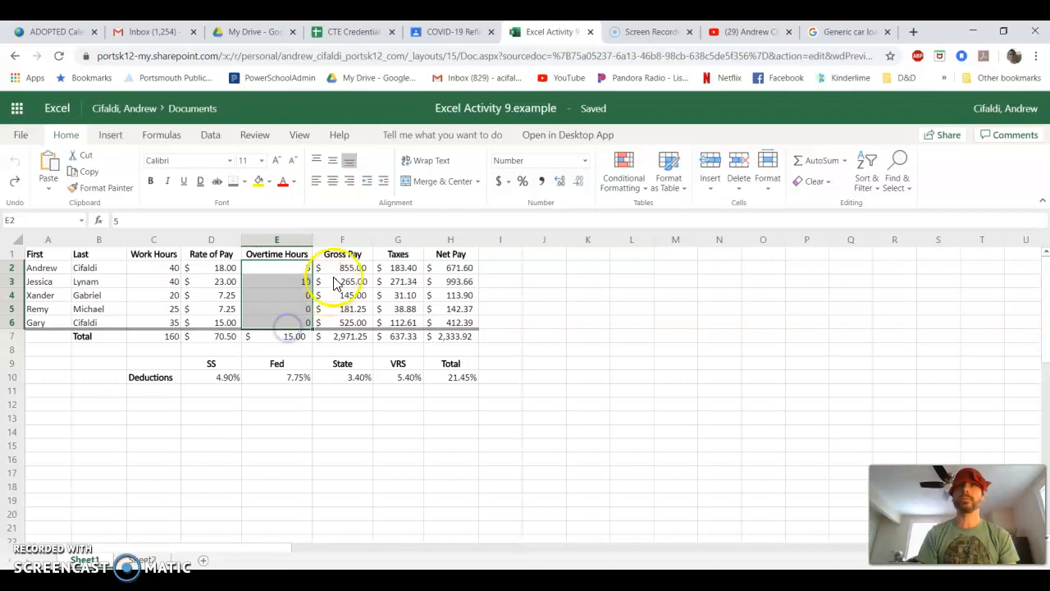
- Inspect the gross pay and taxes formulas for the first employee in row 2
left_click(340, 271)
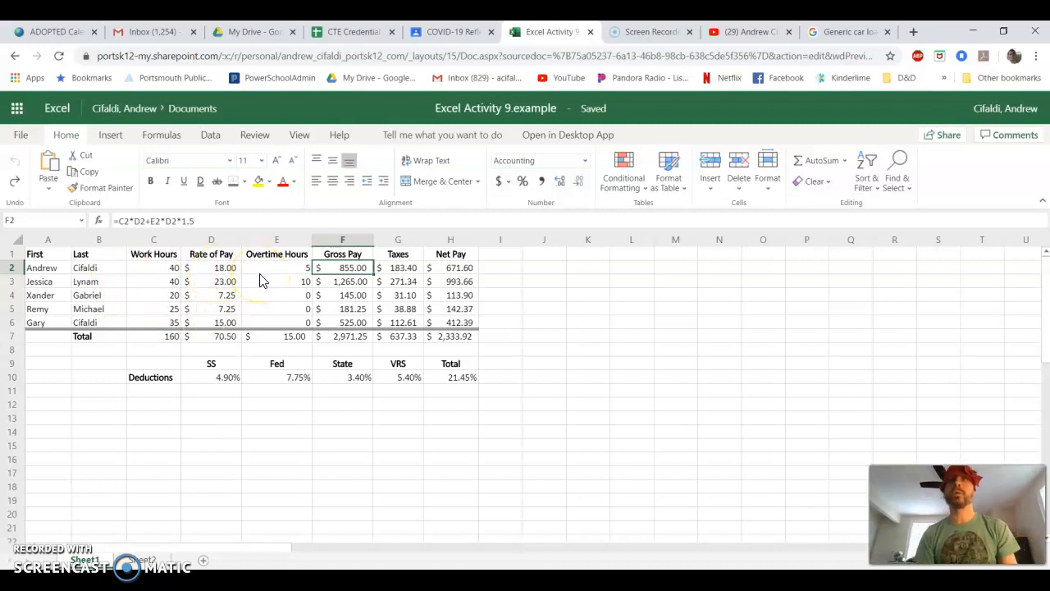
left_click(336, 270)
left_click(343, 283)
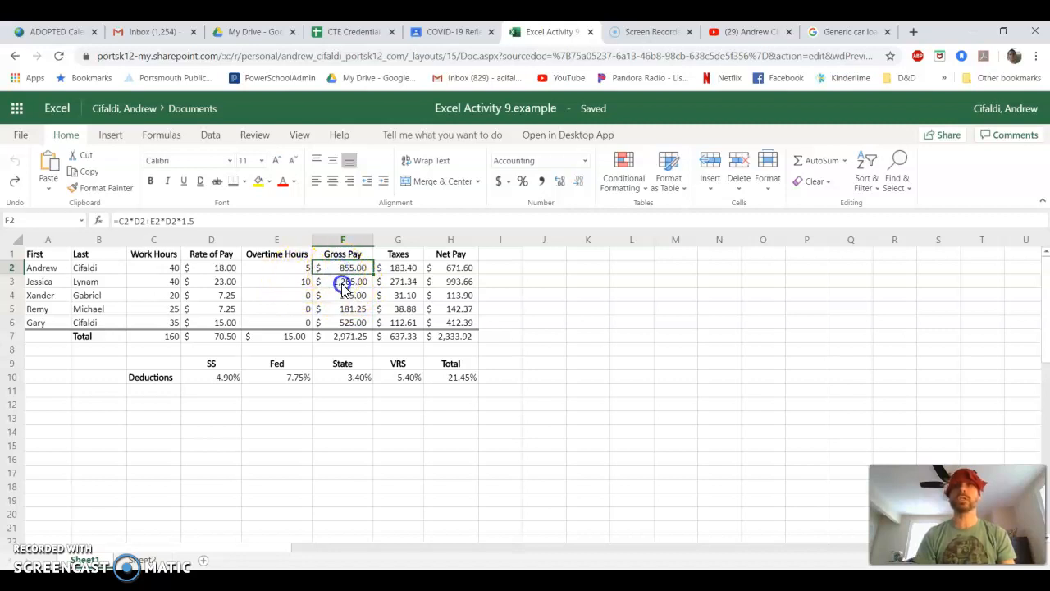
left_click(347, 271)
left_click(349, 283)
left_click(351, 269)
left_click(403, 269)
double_click(404, 271)
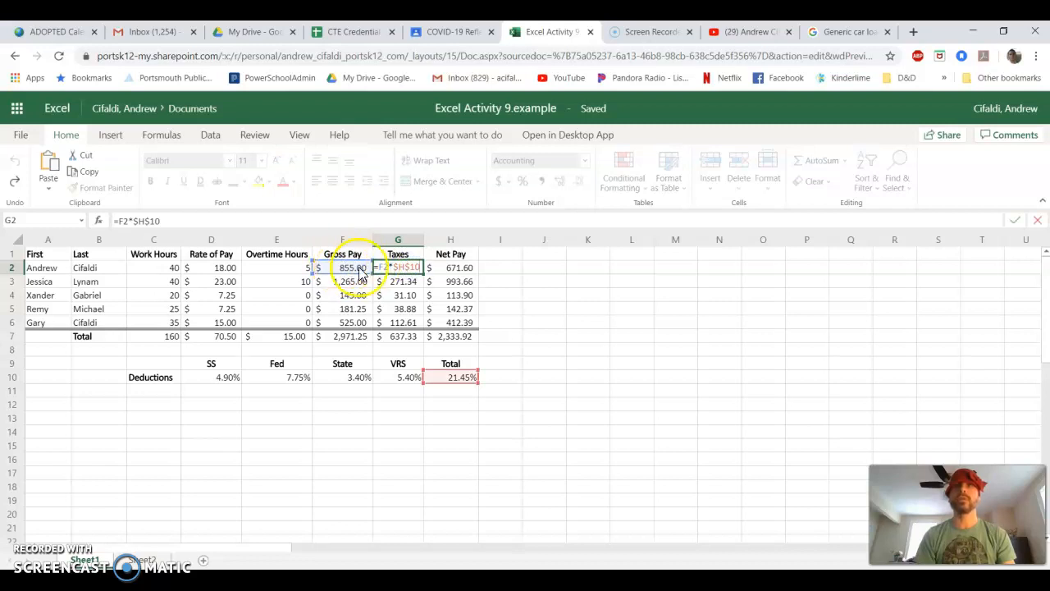
key("Escape")
- Enter the net pay formula =F2-G2 in H2
left_click(443, 269)
type("=F2-G2")
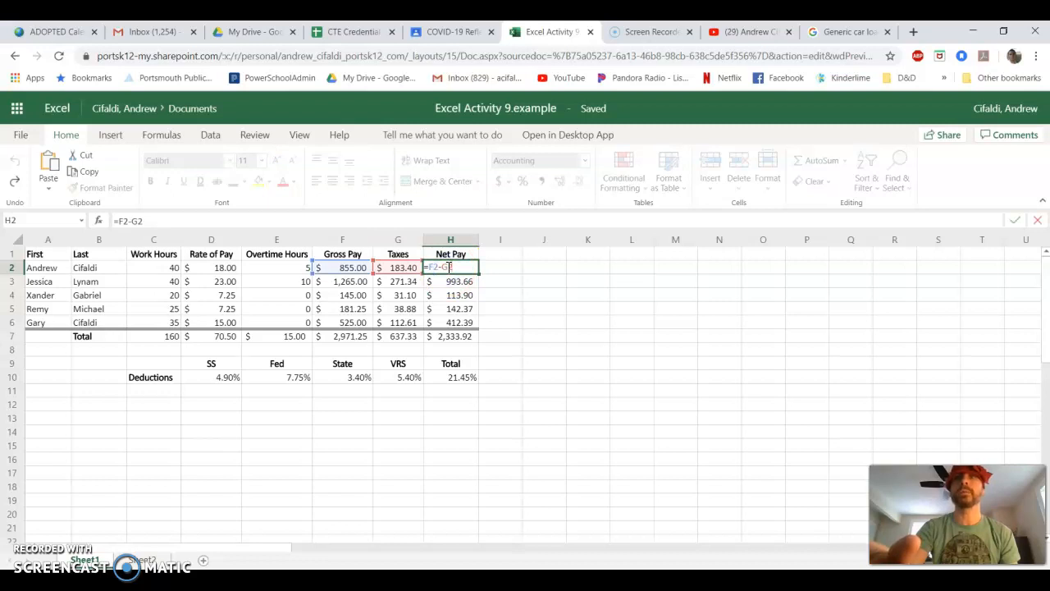
key("ctrl+Return")
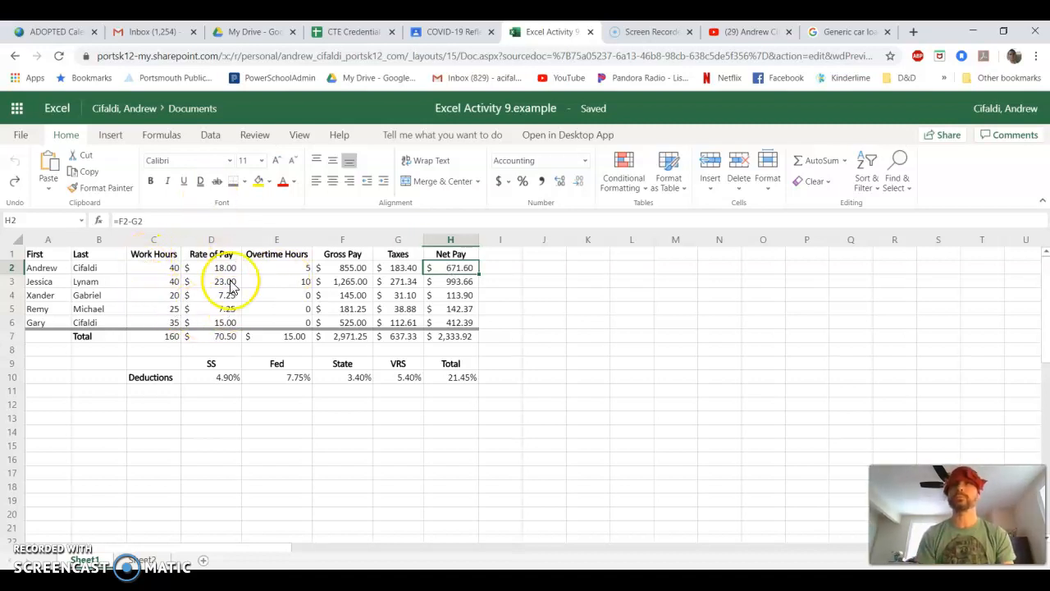
- Change Gary's work hours to 40 and his overtime hours to 2
left_click(164, 323)
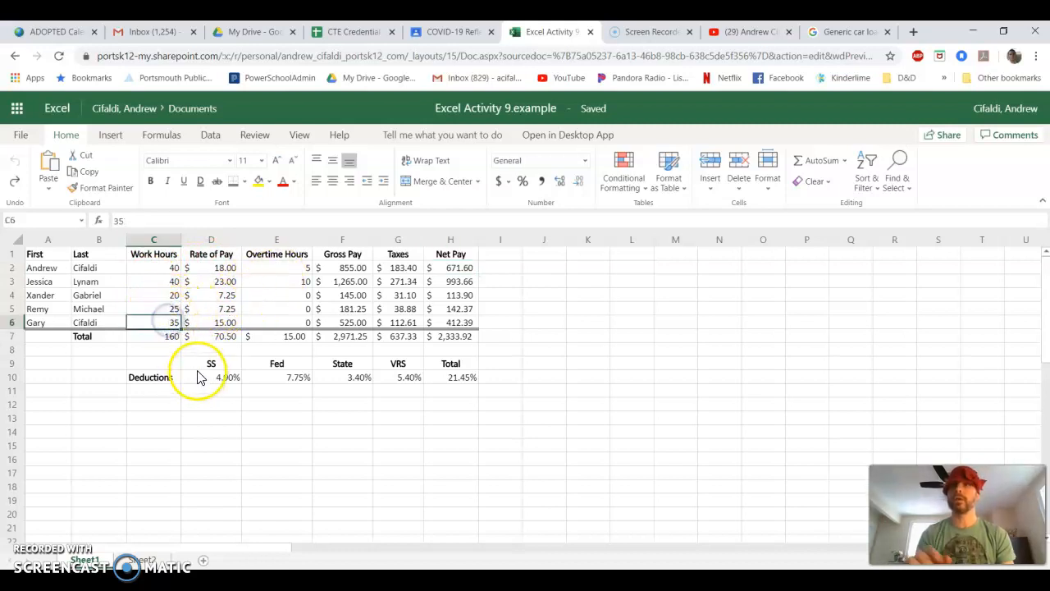
type("40")
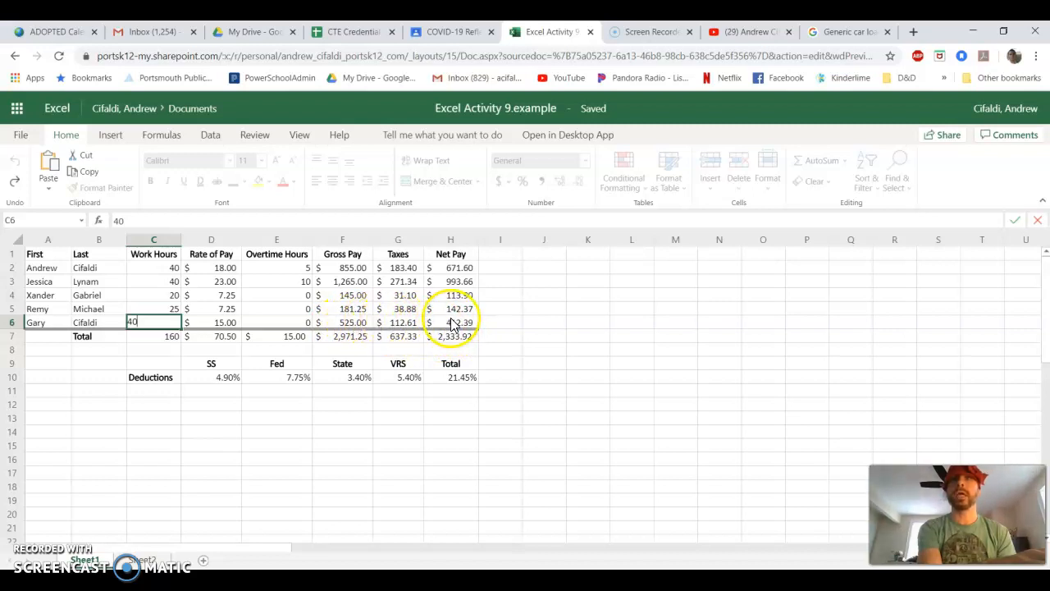
key("Return")
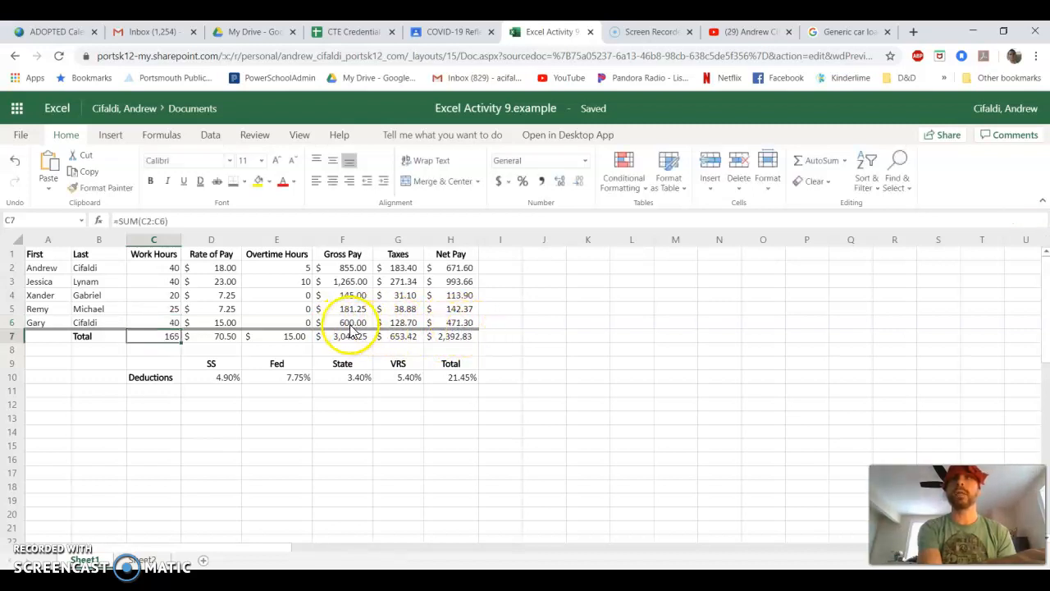
left_click(295, 324)
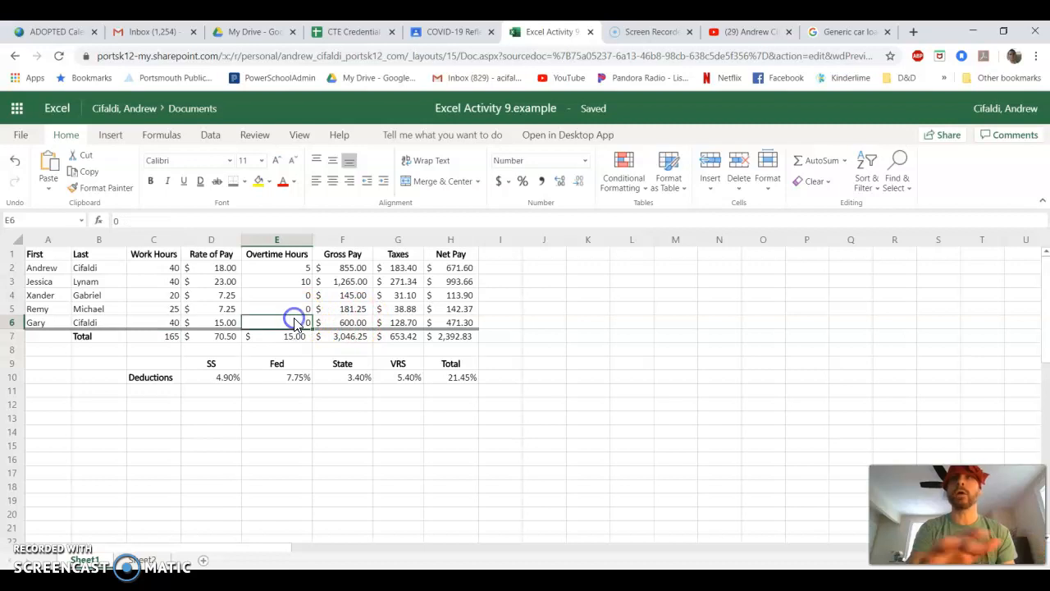
type("2")
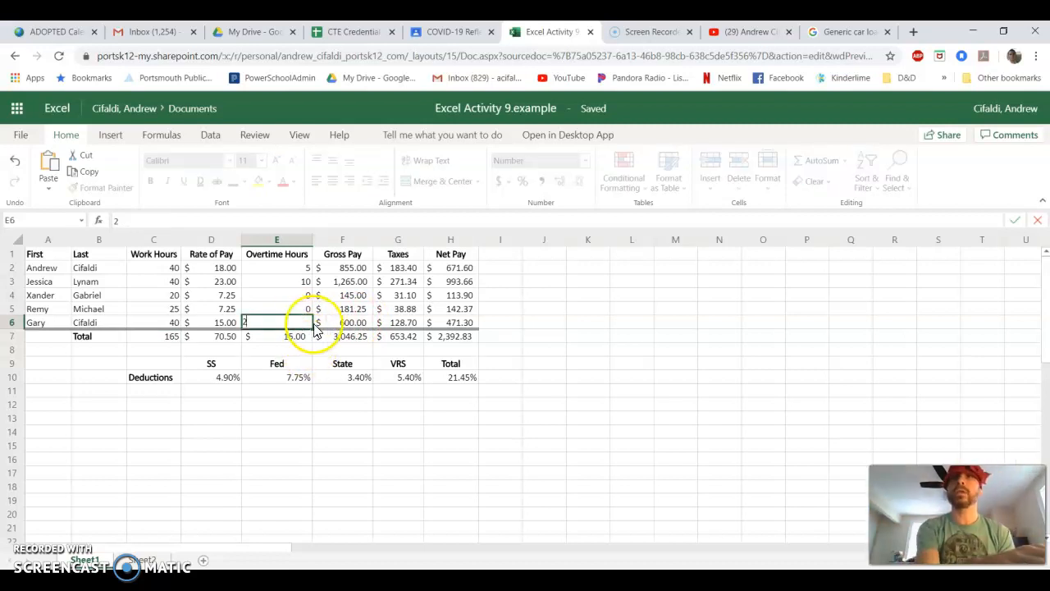
key("Return")
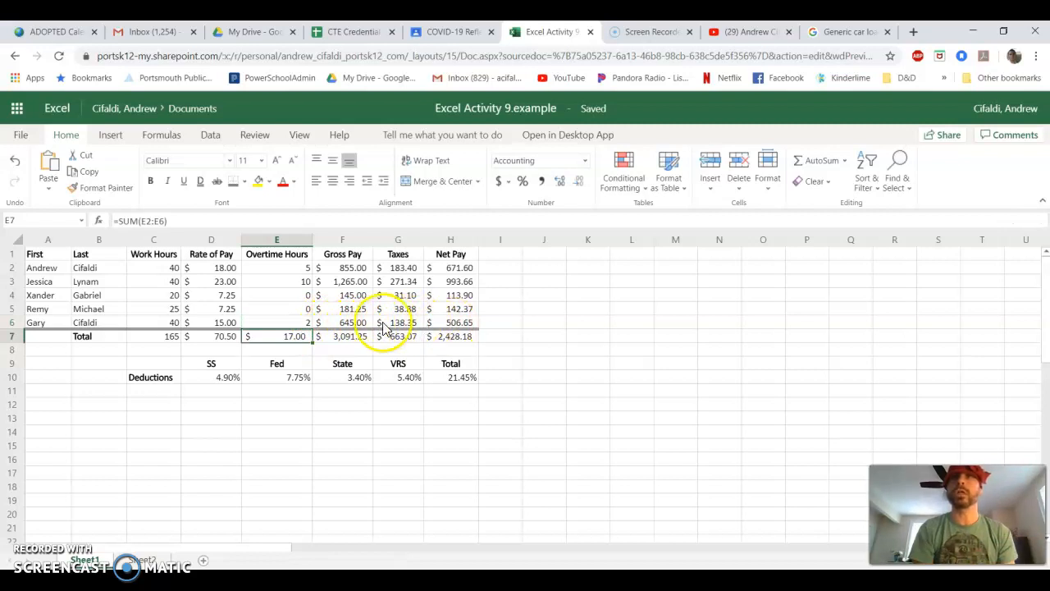
- Review the SUM formulas in the totals row and the whole payroll table range
left_click(276, 336)
left_click(351, 336)
left_click(402, 343)
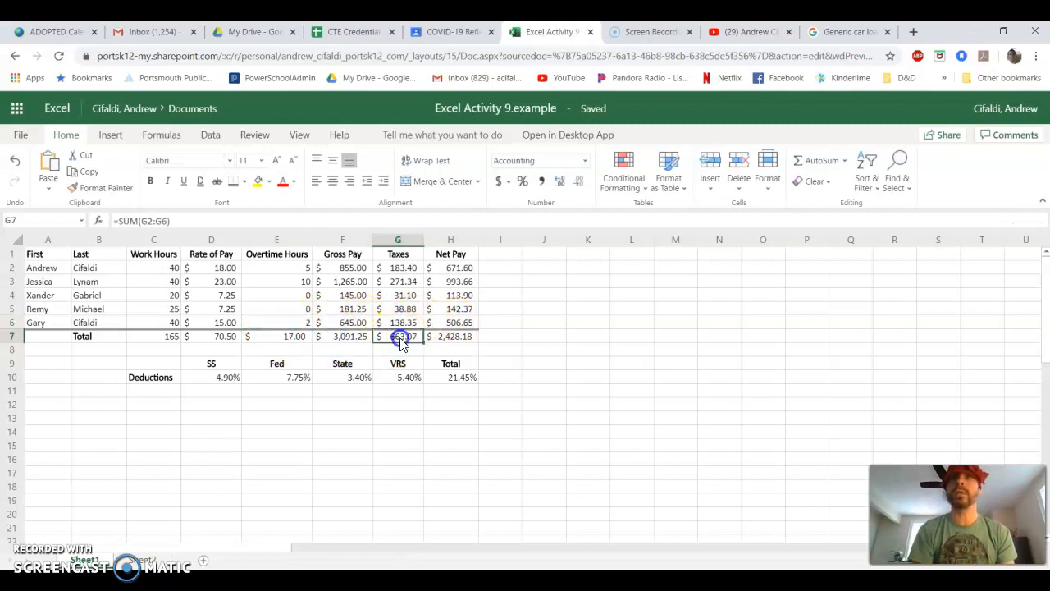
left_click(451, 336)
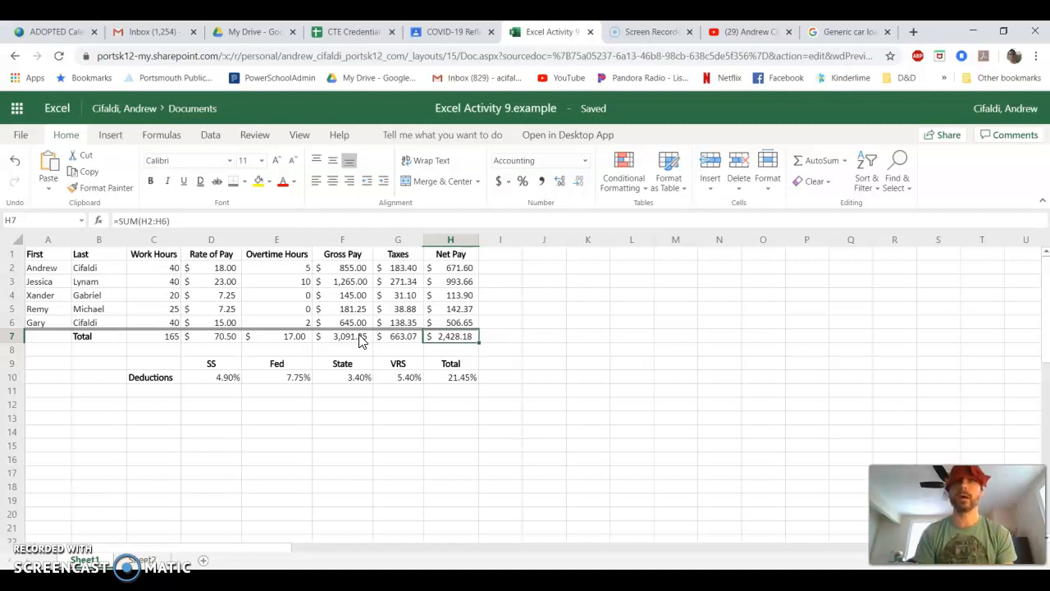
left_click_drag(470, 381, 49, 261)
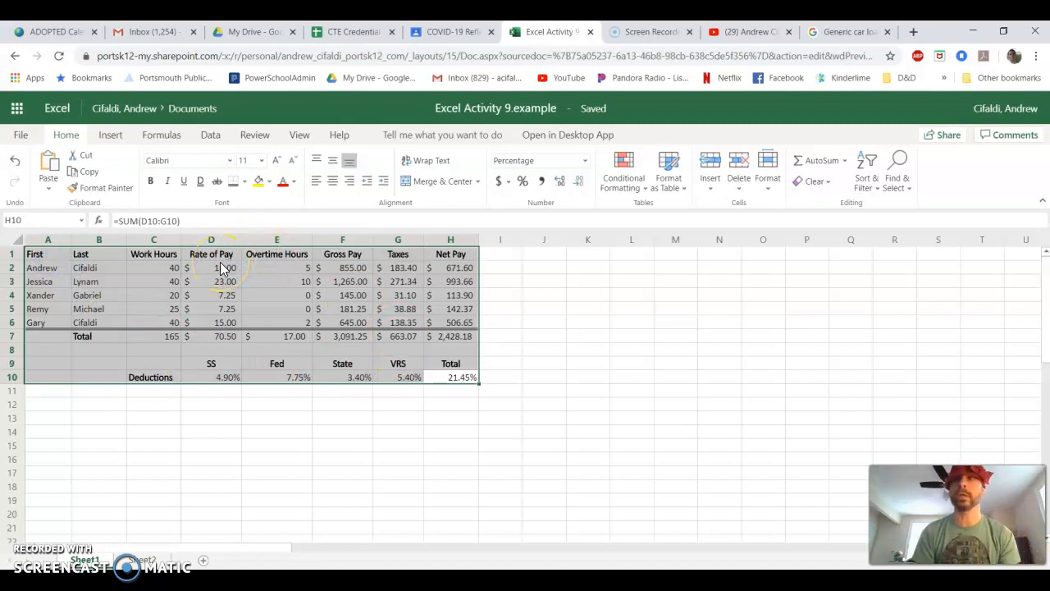
left_click(256, 434)
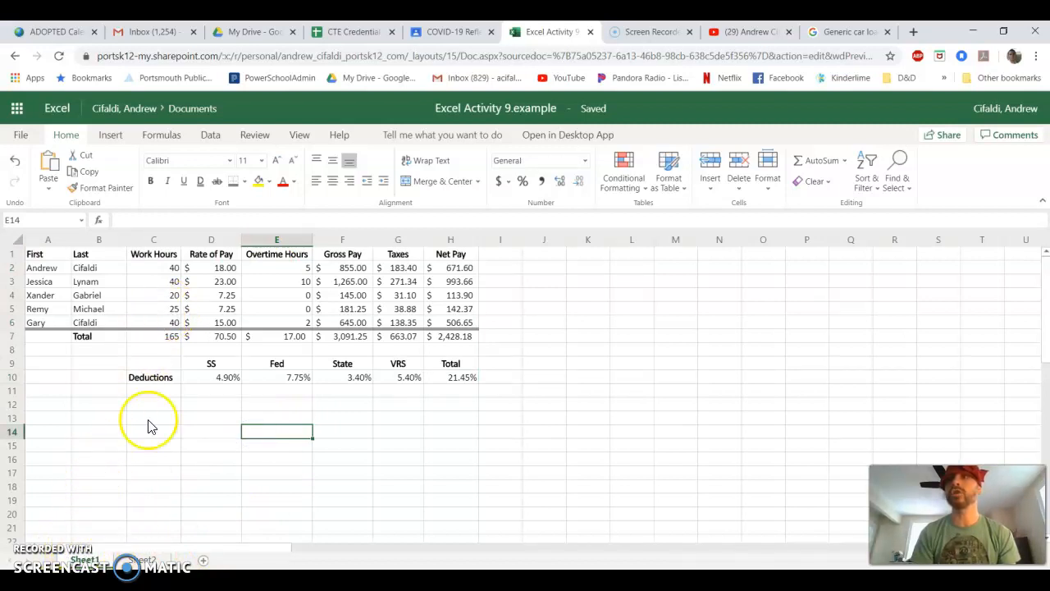
- Rename the Sheet1 worksheet as Payroll
right_click(84, 559)
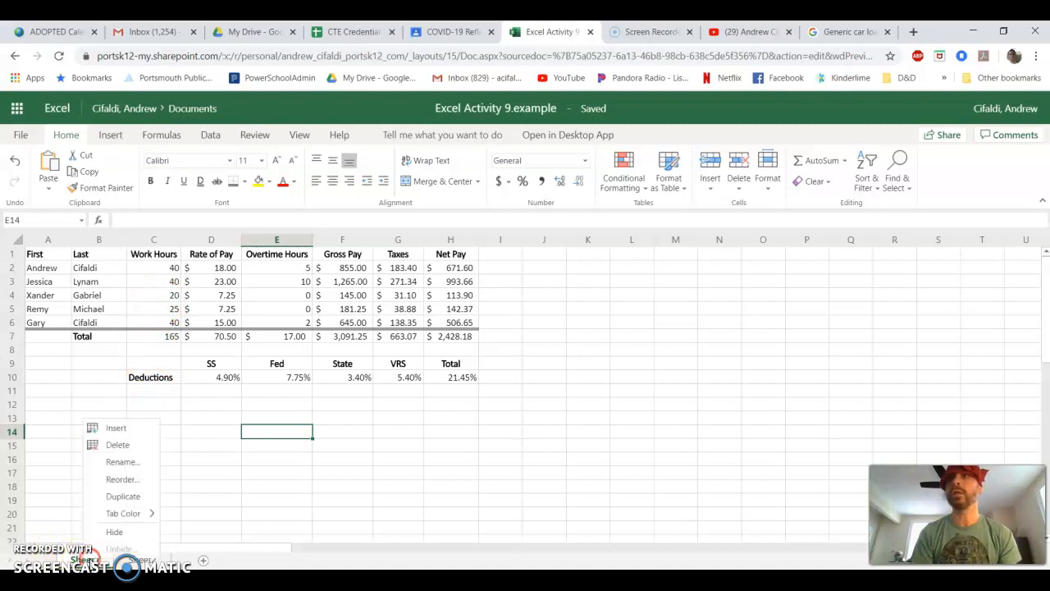
left_click(119, 462)
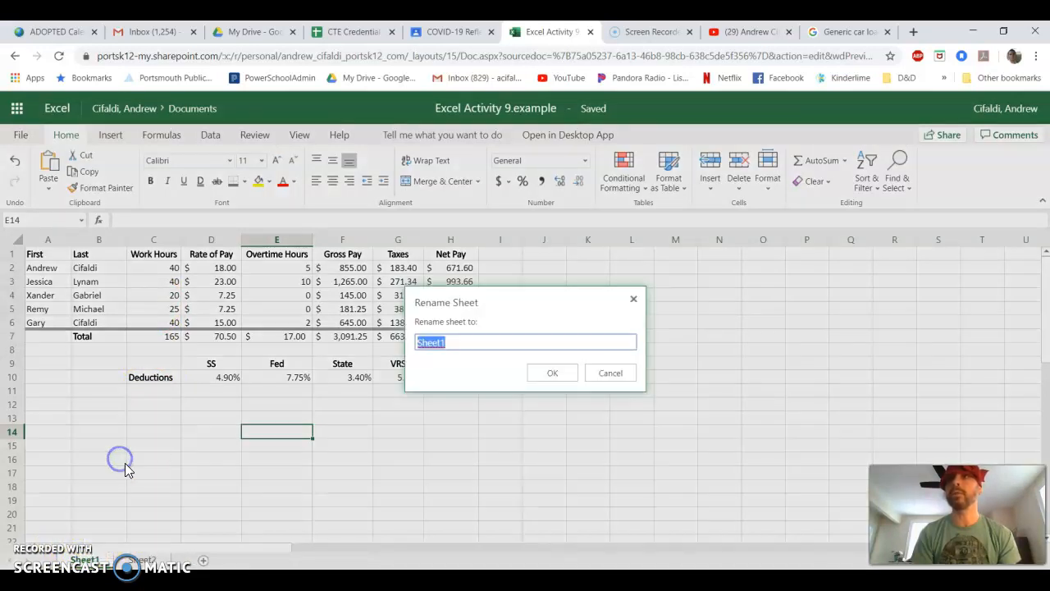
type("Payroll")
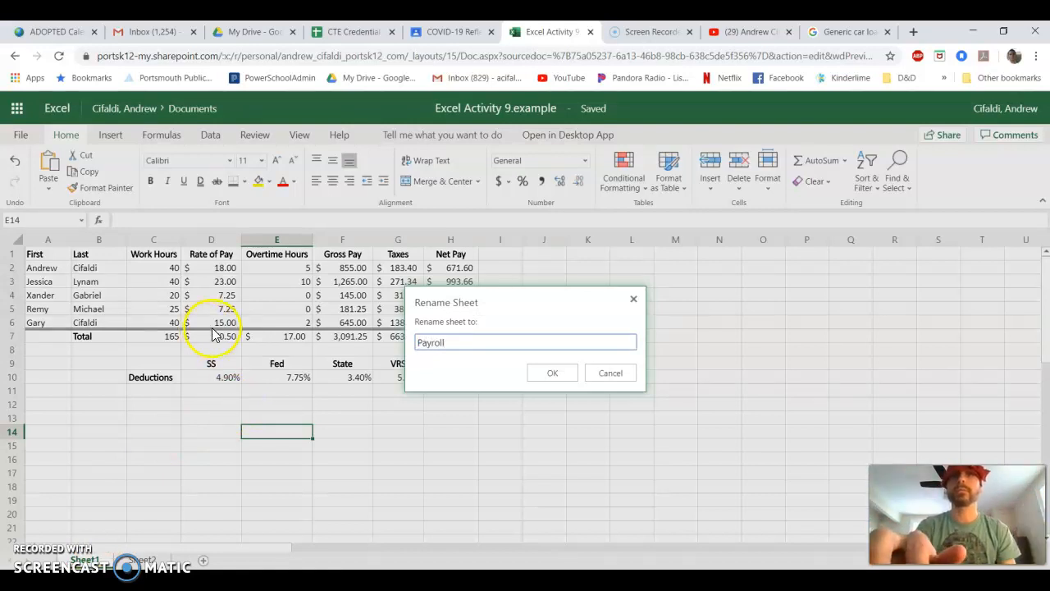
left_click(544, 374)
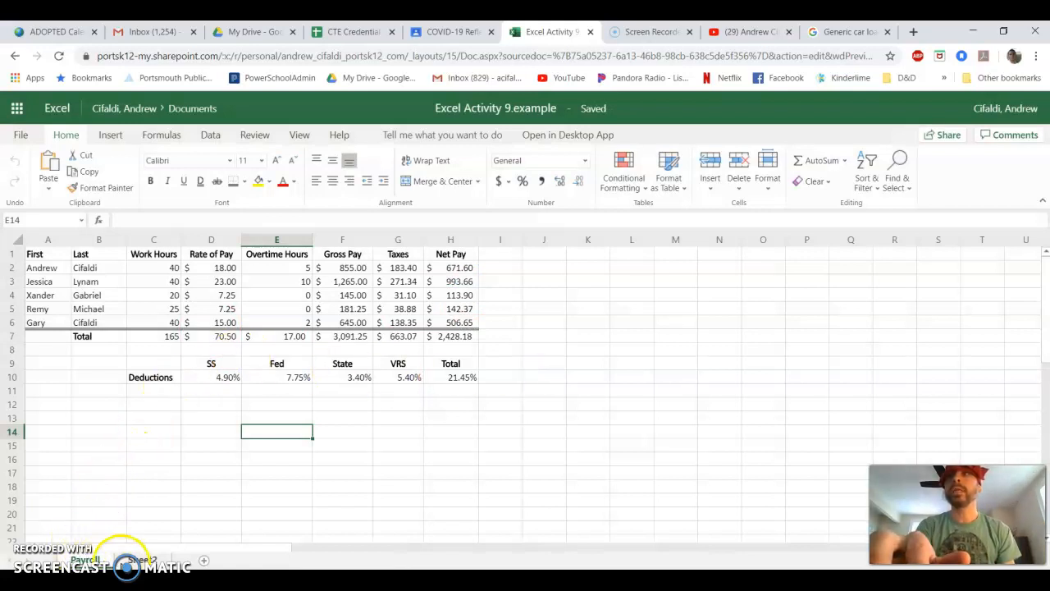
- Delete the Sheet2 worksheet
left_click(146, 559)
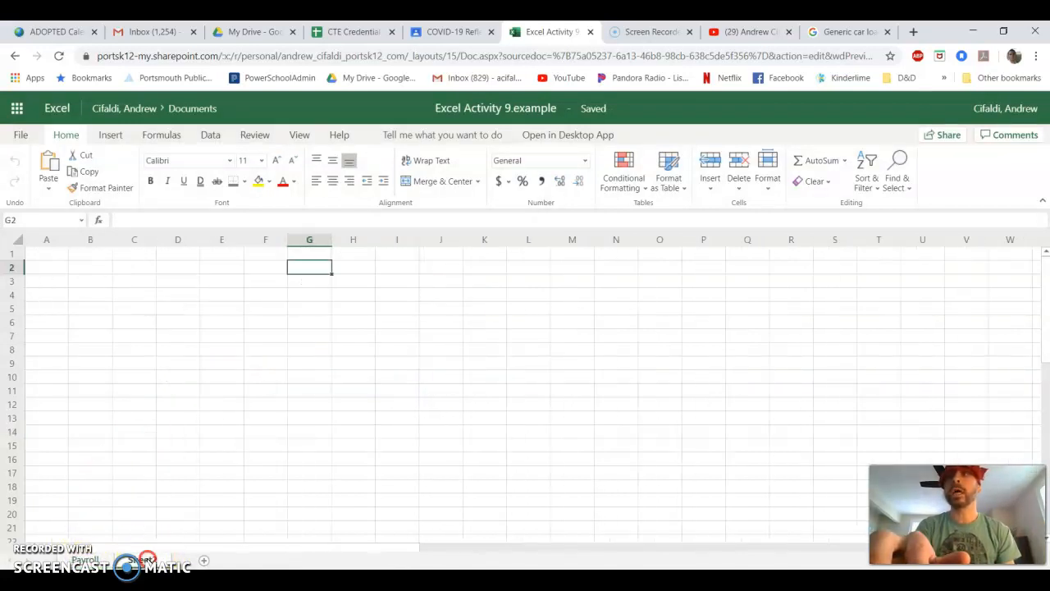
right_click(146, 559)
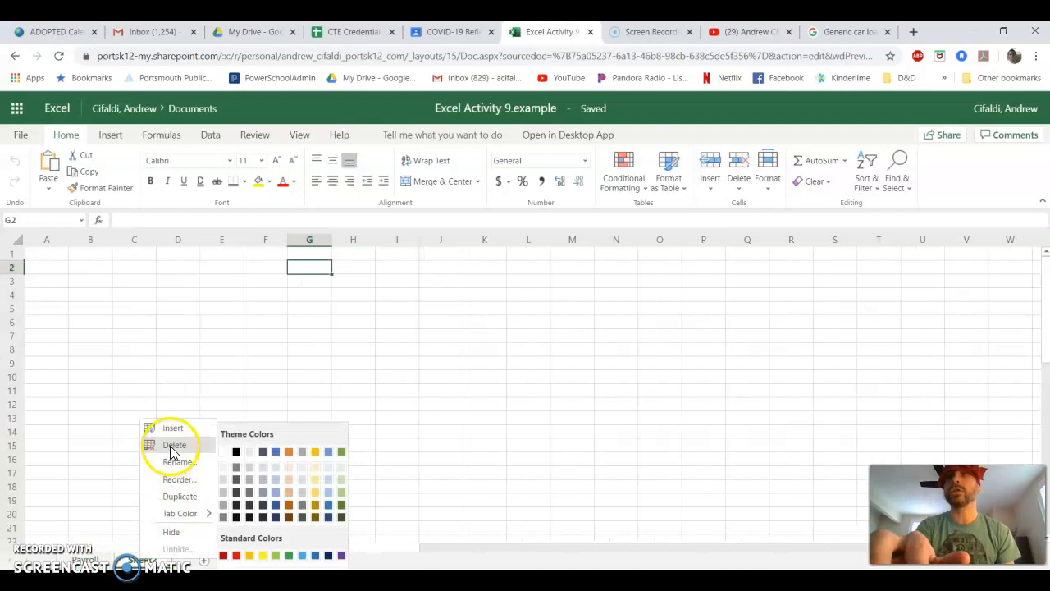
left_click(170, 444)
left_click(566, 382)
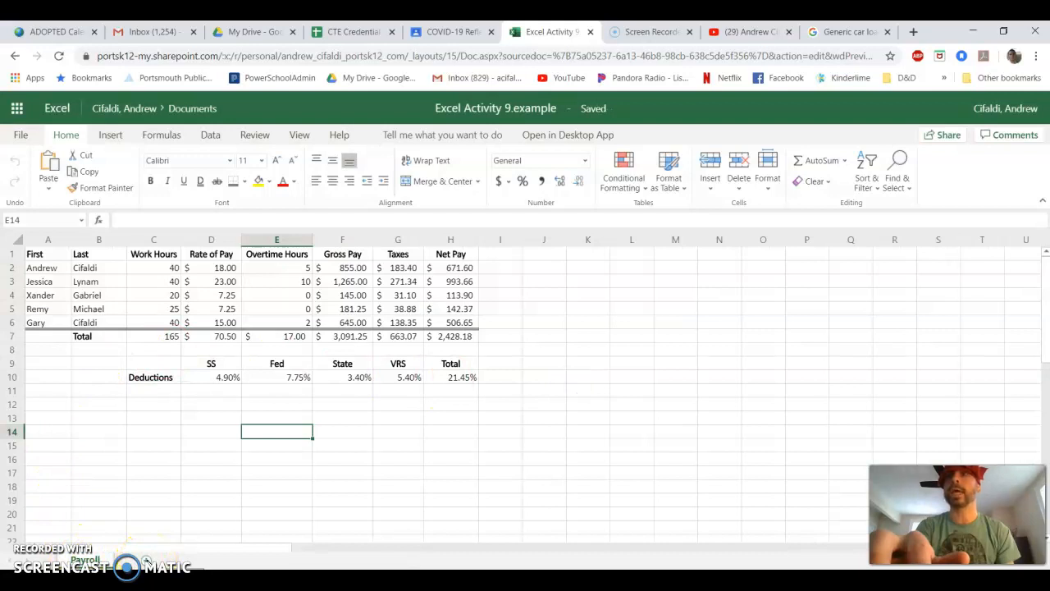
- Add a new worksheet and rename it Car Loan
left_click(146, 561)
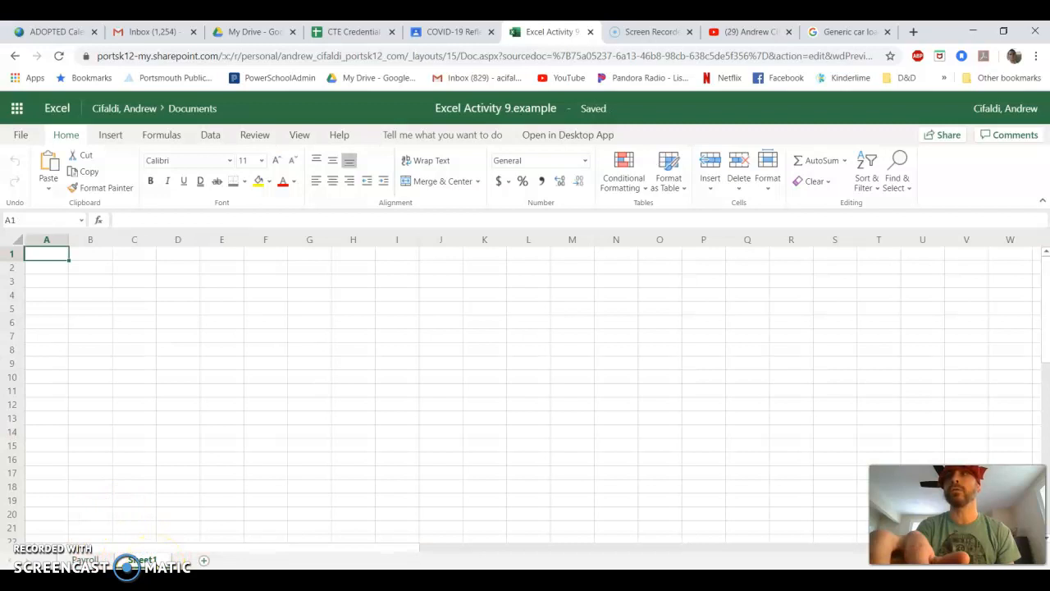
right_click(141, 561)
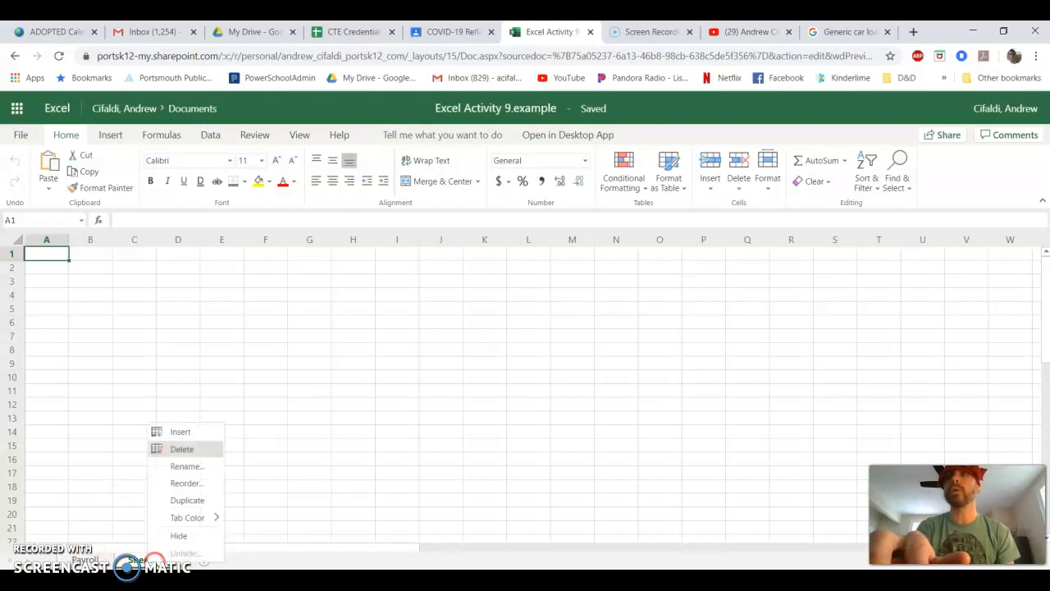
left_click(187, 466)
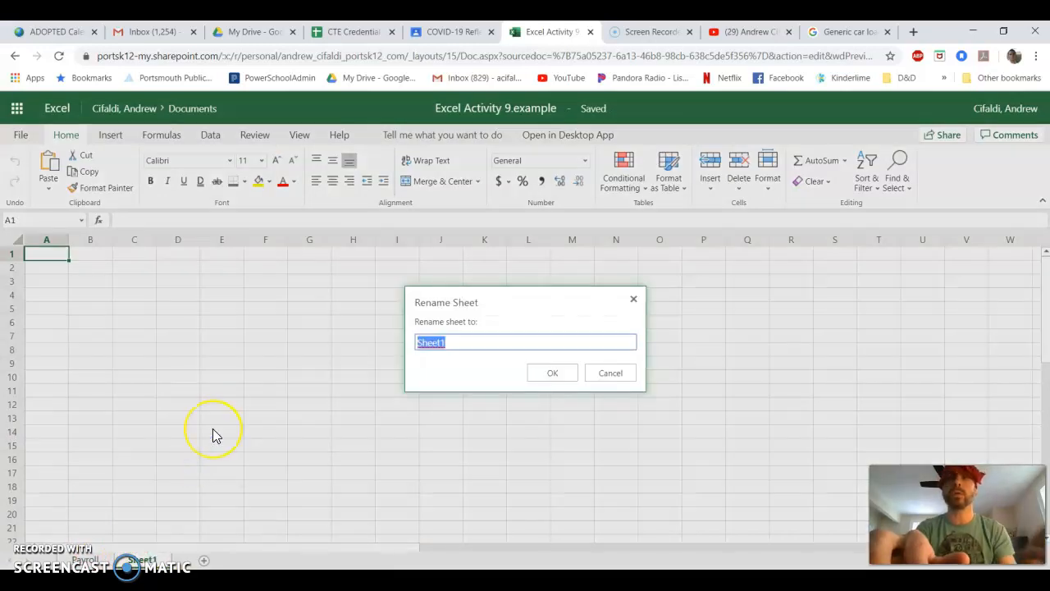
type("Car Loan")
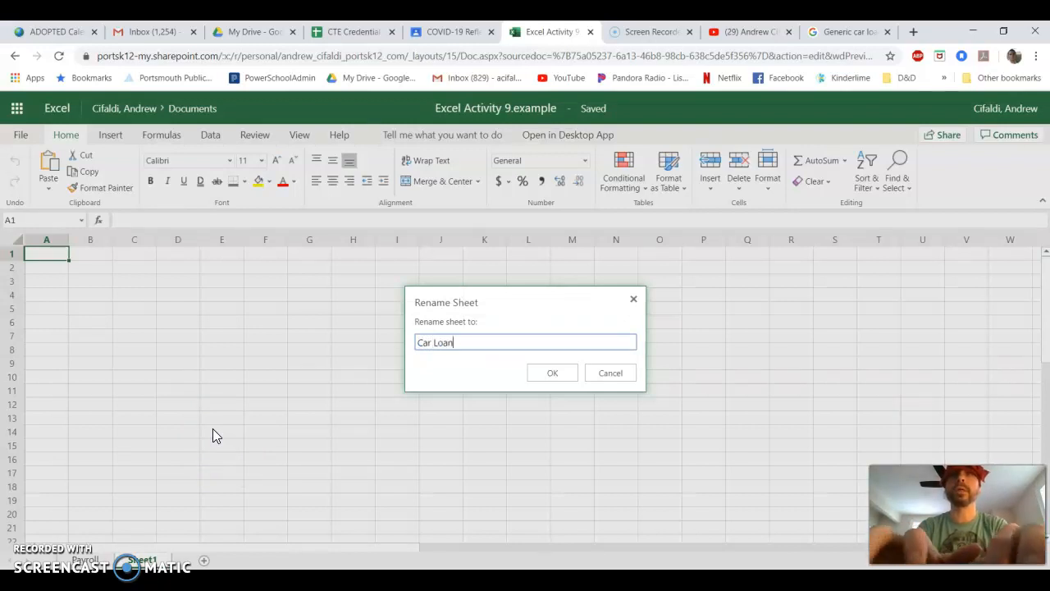
key("Return")
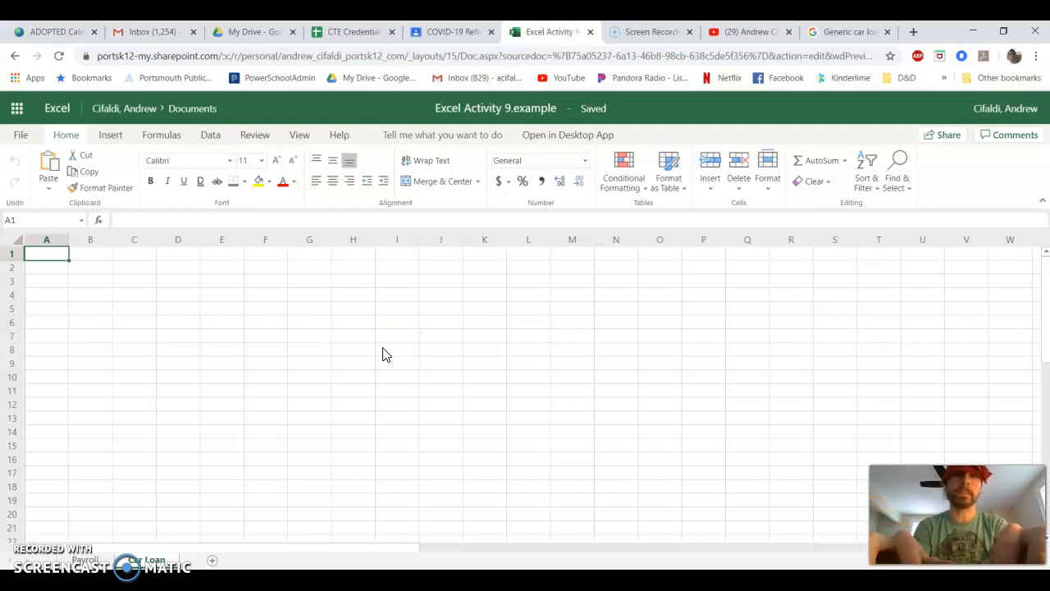
- Enter the column headers Car in A1 and Principal in B1
type("Car")
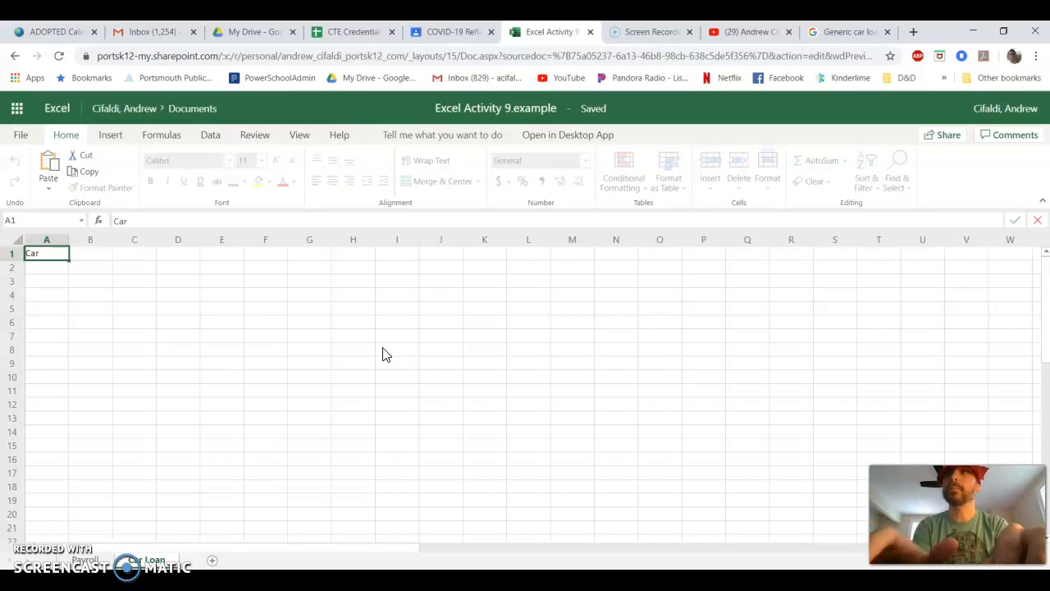
key("Tab")
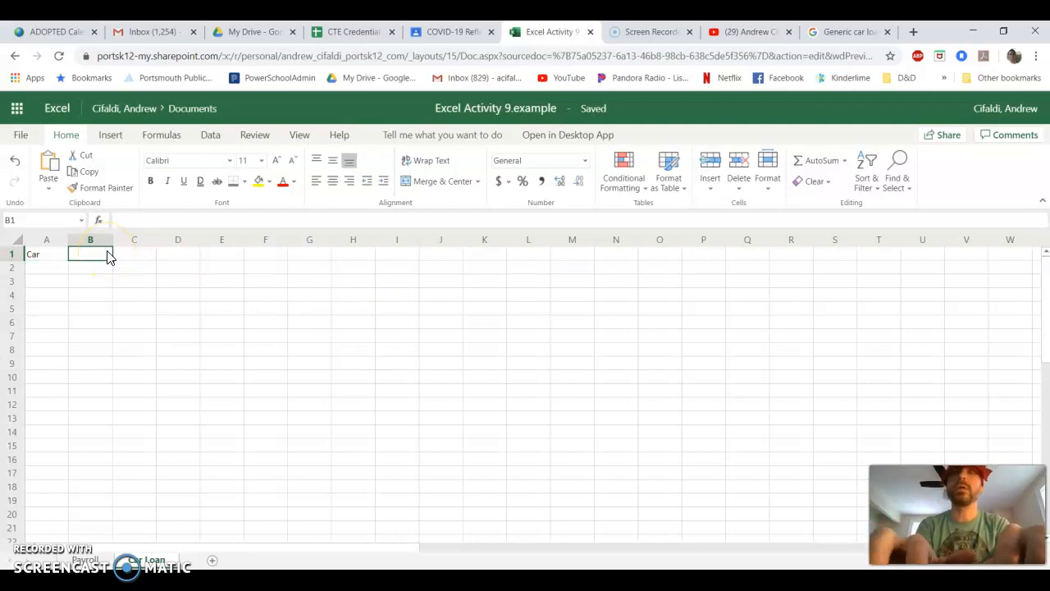
type("principa")
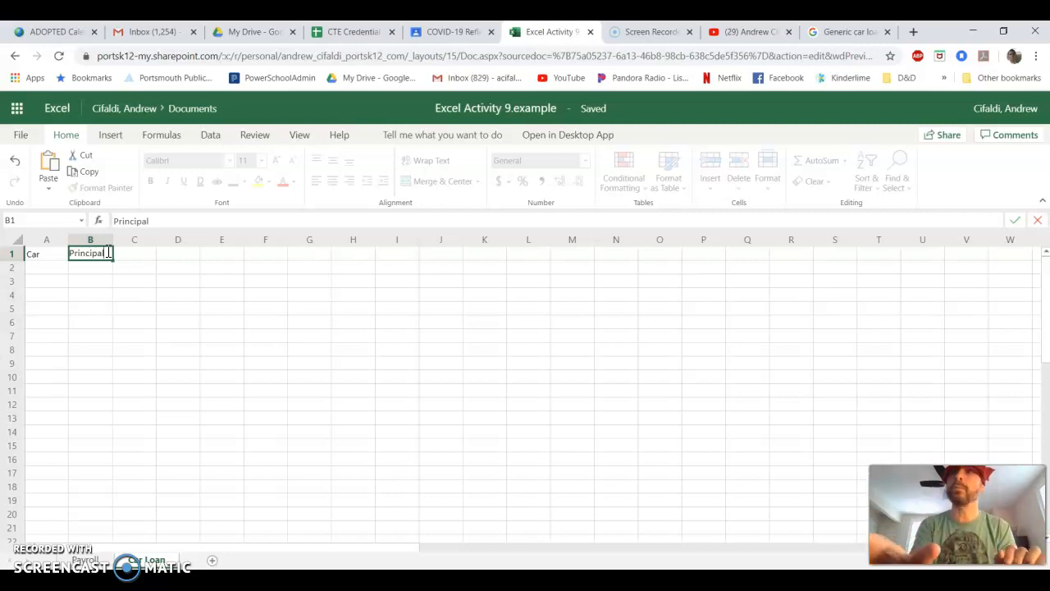
key("Tab")
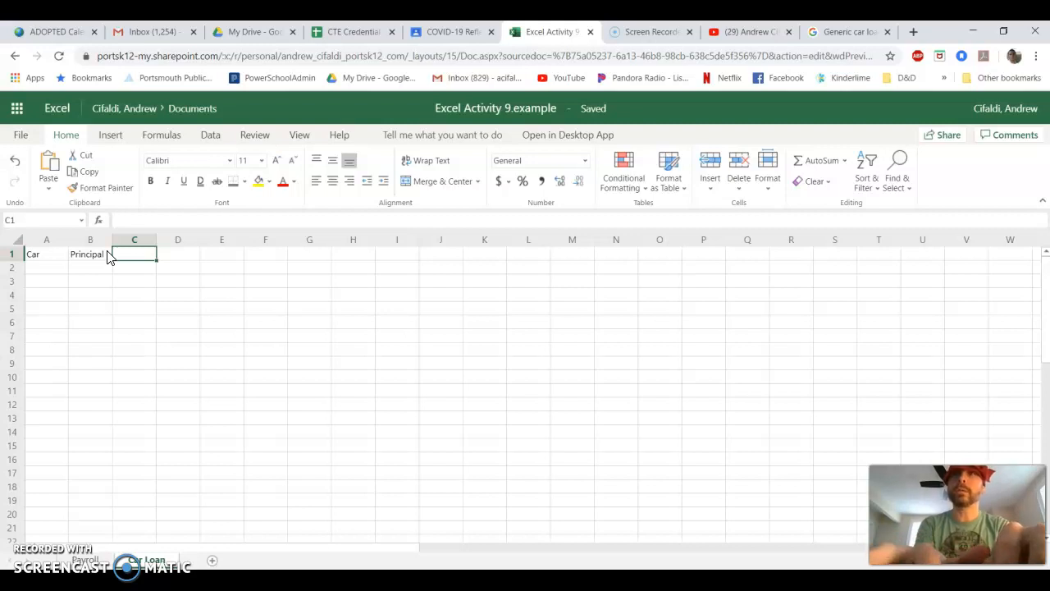
- Enter the header Term in Months in C1 and widen column C to fit it
type("T")
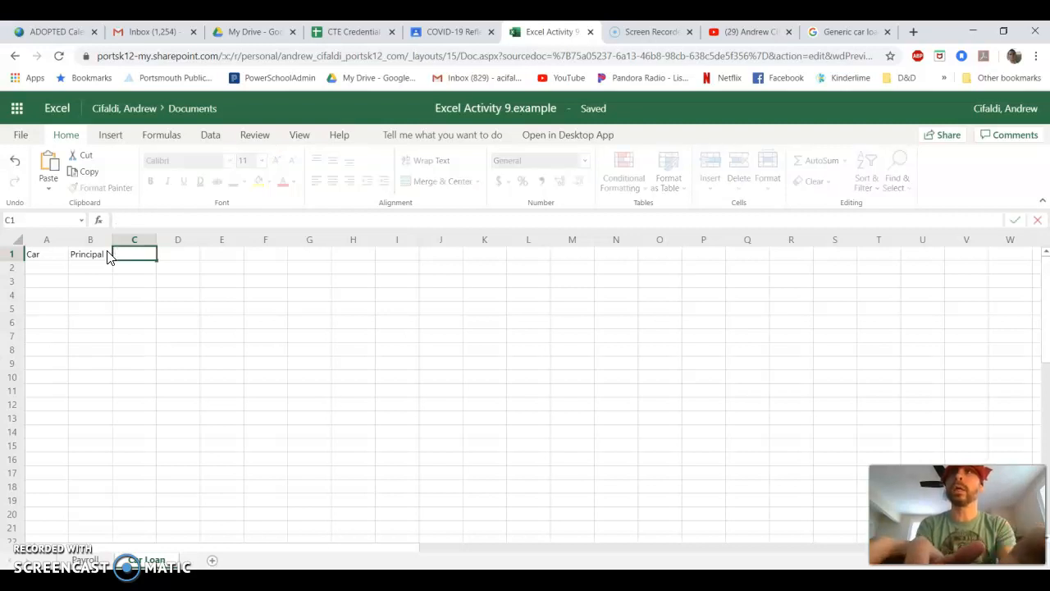
type("Term in Months")
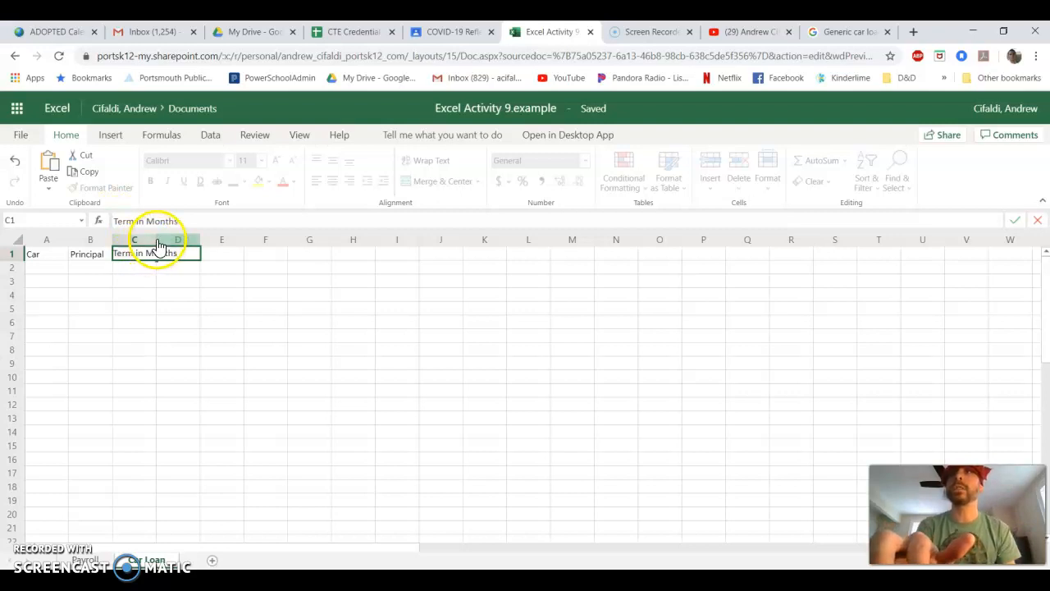
left_click(191, 306)
left_click_drag(157, 239, 186, 240)
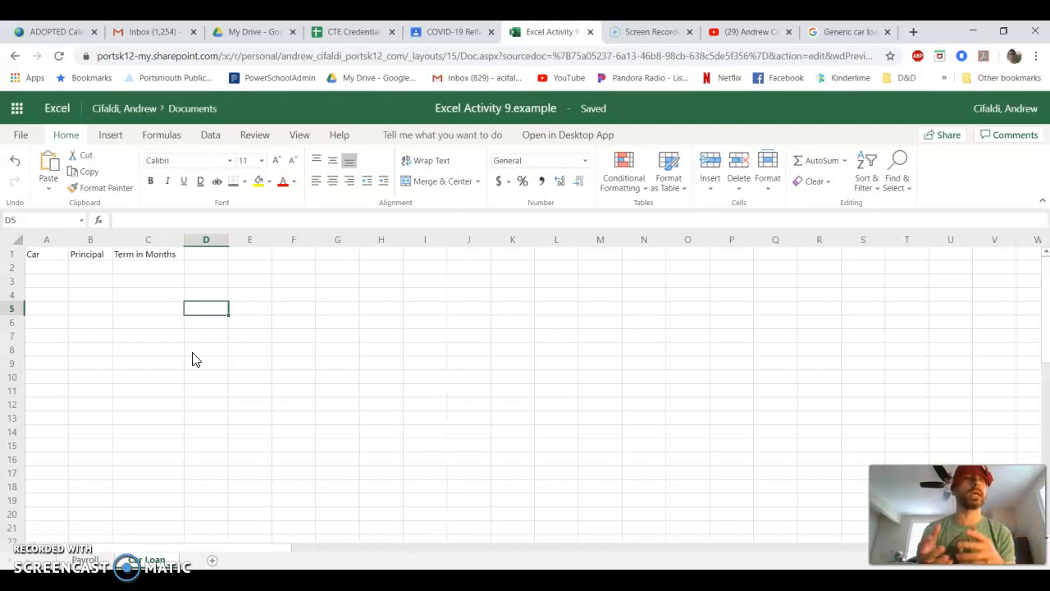
- Enter the header Interest Rate in D1 and widen column D to fit it
left_click(145, 255)
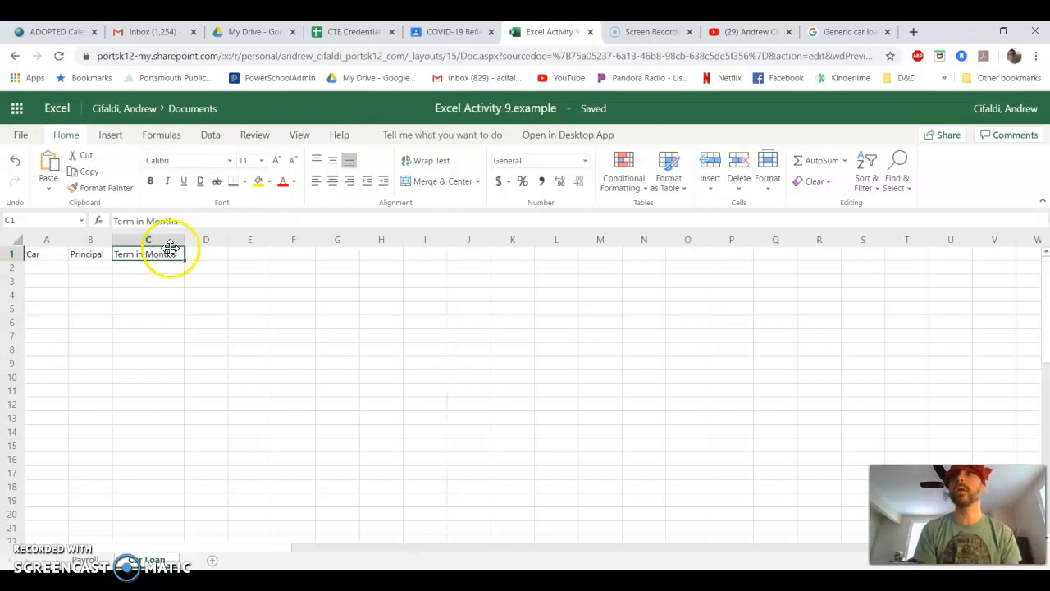
left_click(196, 257)
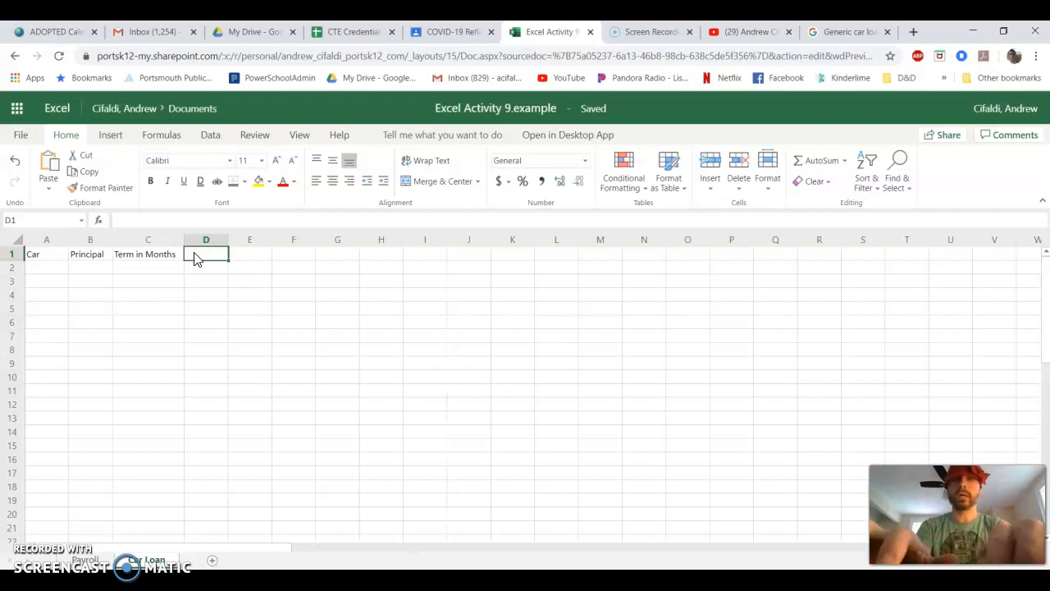
type("Inter")
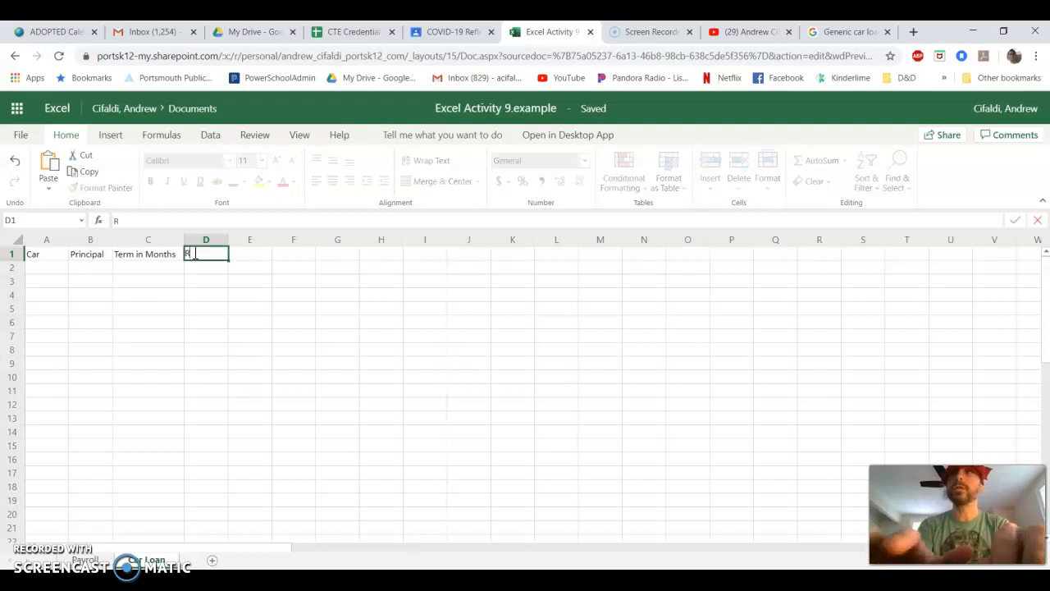
type("est Rate")
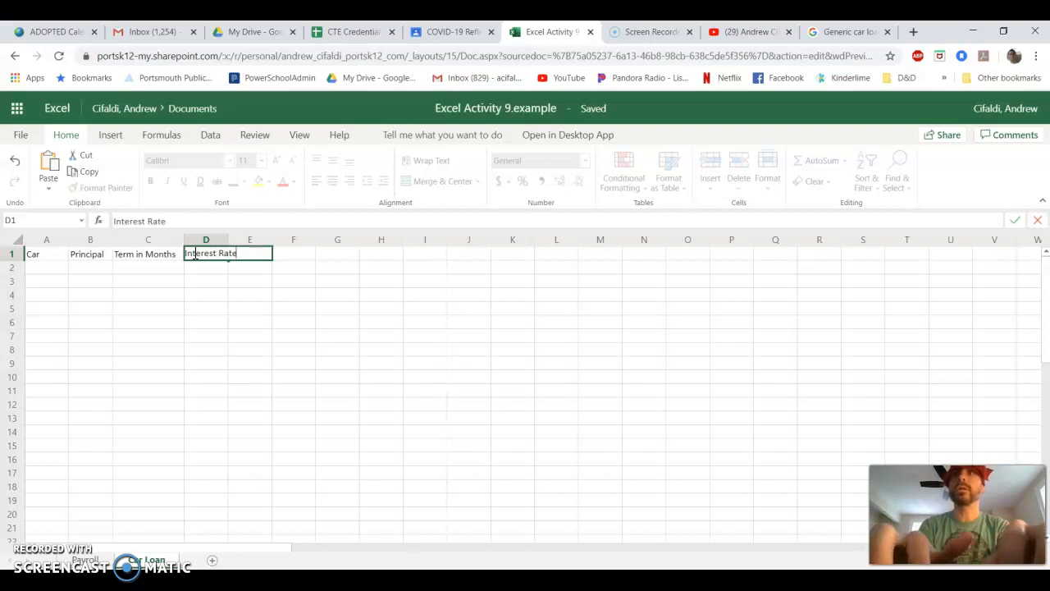
left_click(246, 307)
left_click_drag(229, 240, 239, 239)
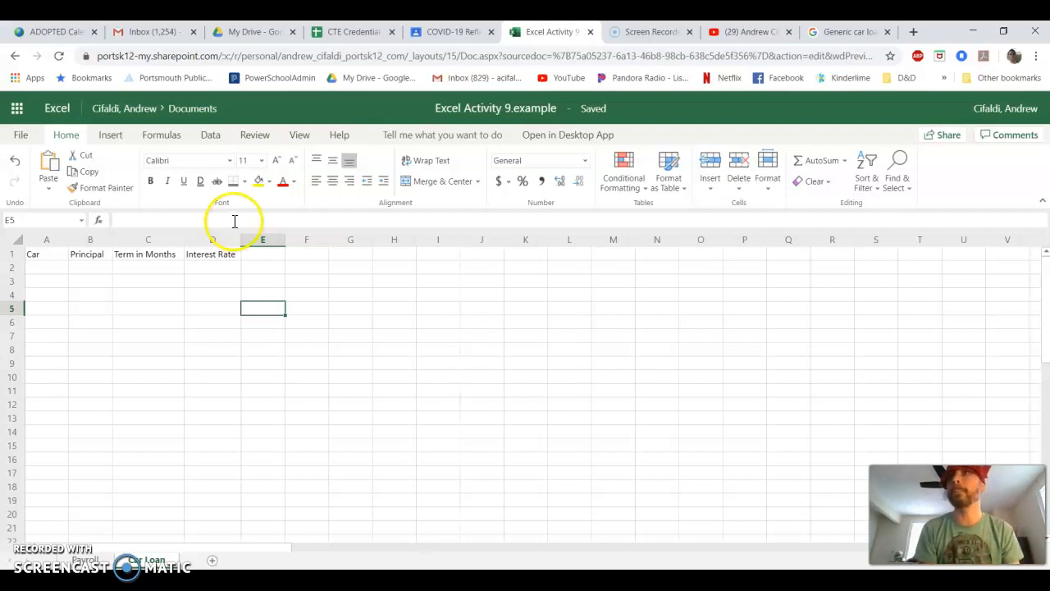
- Enter the header Monthly Payment in E1 and widen column E to fit it
left_click(263, 256)
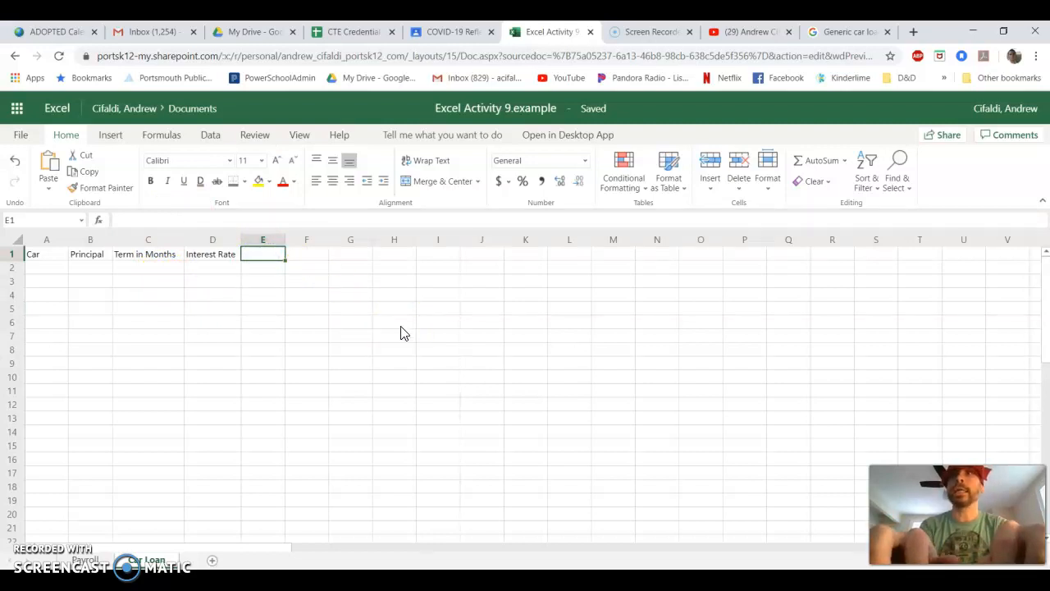
type("Mon")
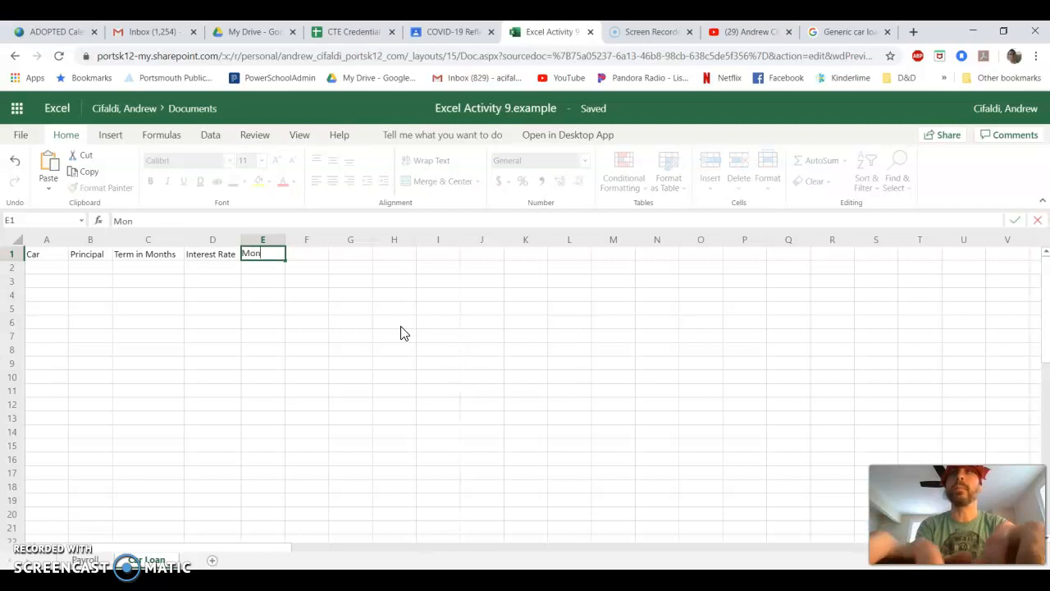
type("thly Payment")
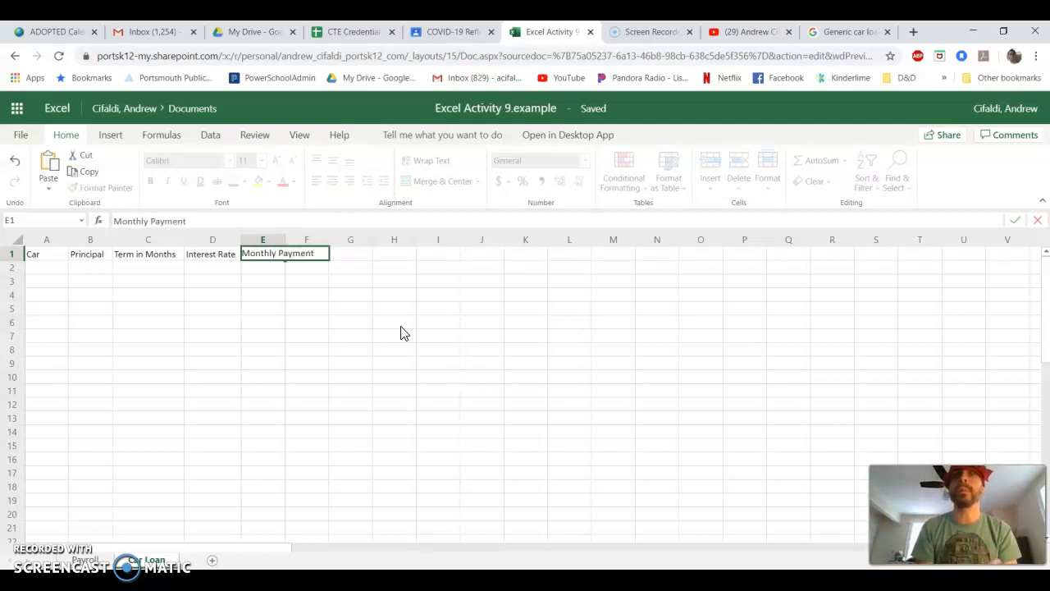
left_click(272, 367)
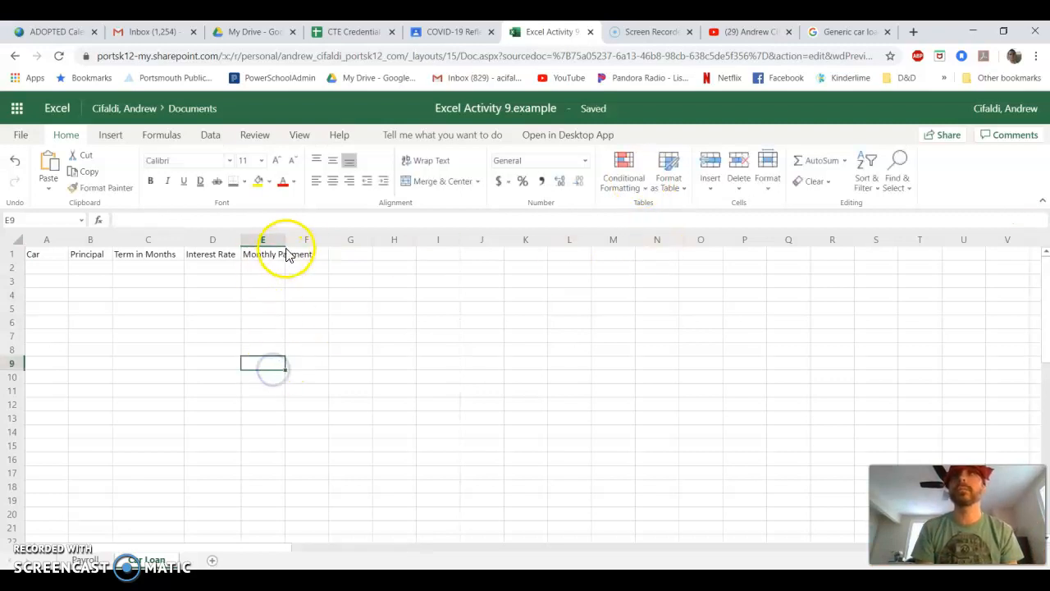
left_click_drag(285, 239, 323, 239)
- Enter the header End of Term Cost in F1 and widen column F to fit it
left_click(343, 255)
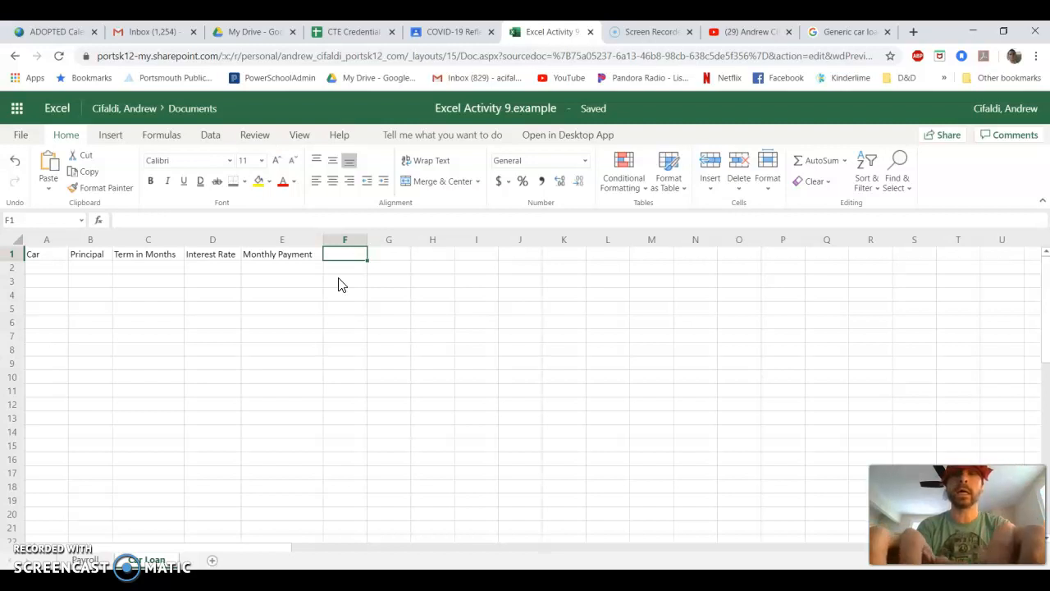
type("E")
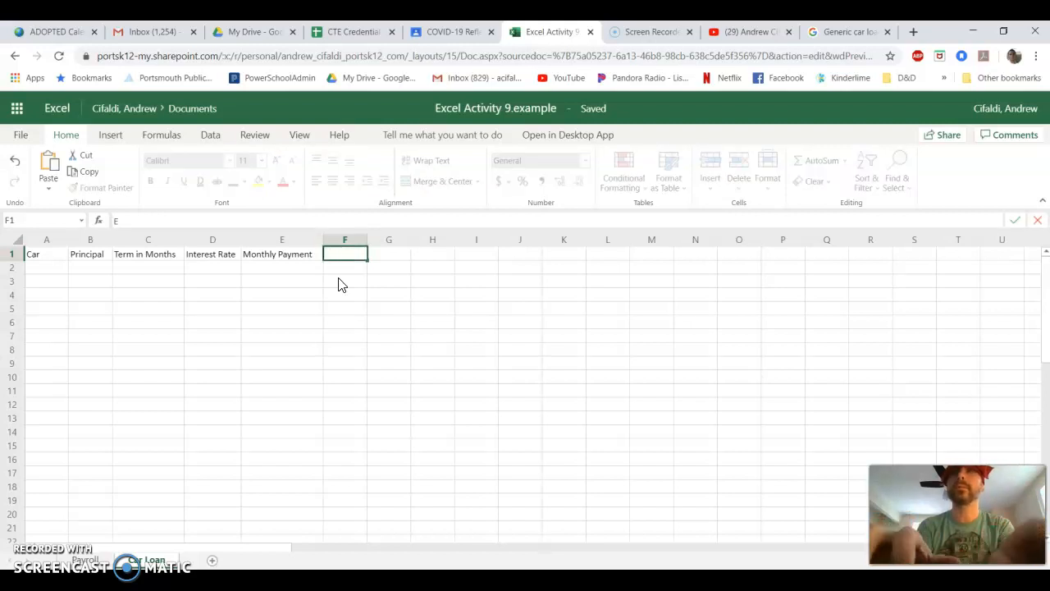
type("nd of Term")
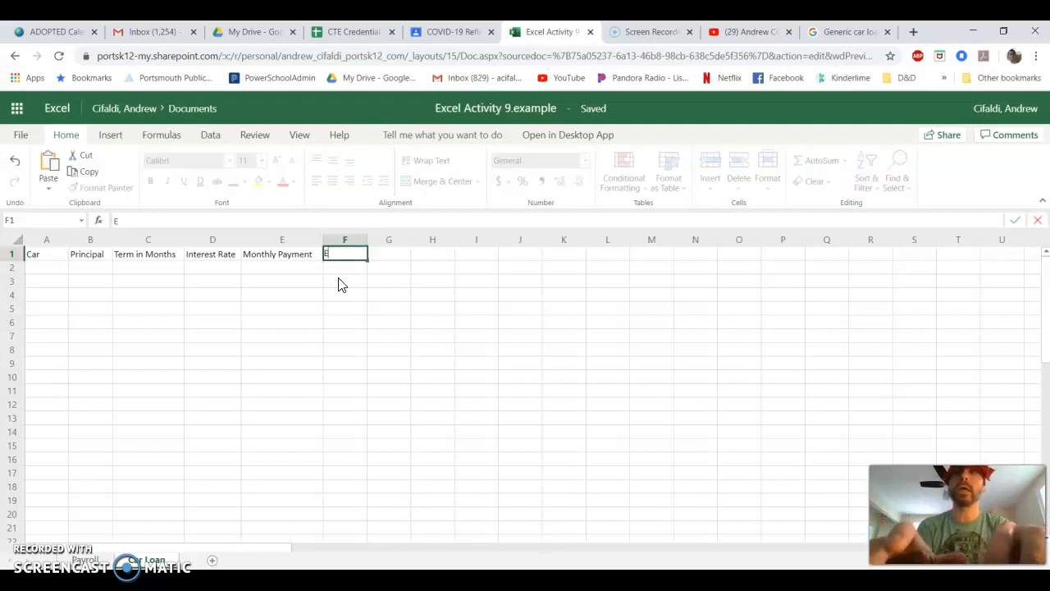
type(" Co")
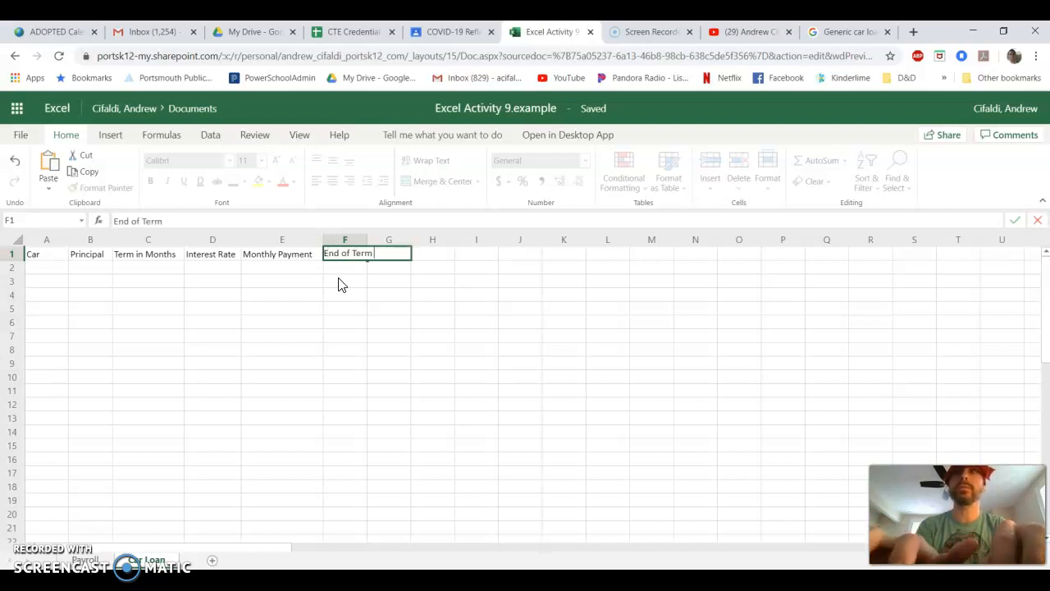
key("BackSpace")
key("BackSpace")
type("Cost")
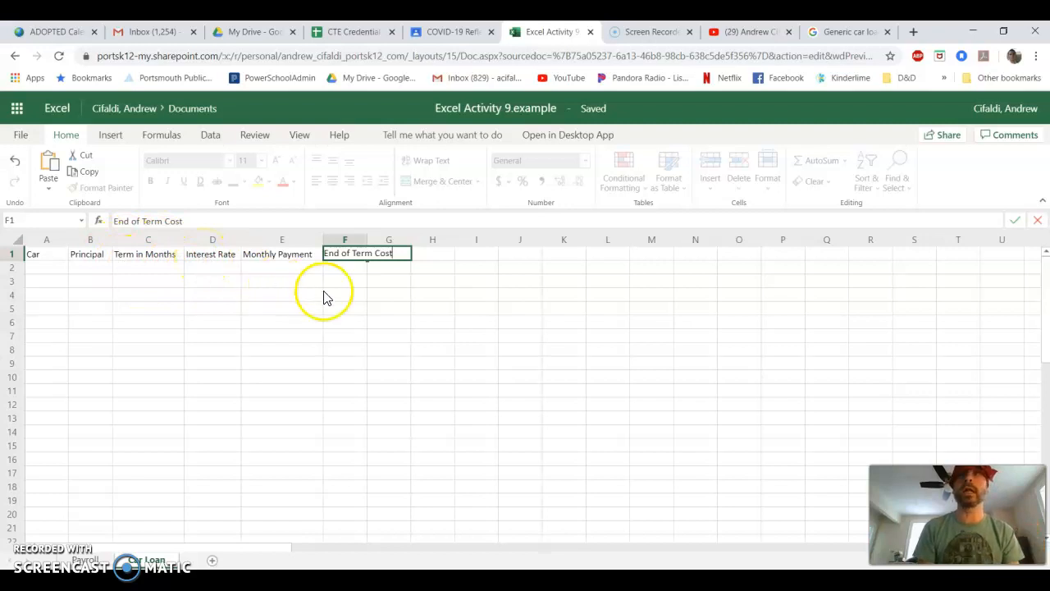
left_click(389, 307)
left_click_drag(367, 240, 405, 239)
- Enter the header Price of Loan in G1 and widen column G to fit it
left_click(420, 254)
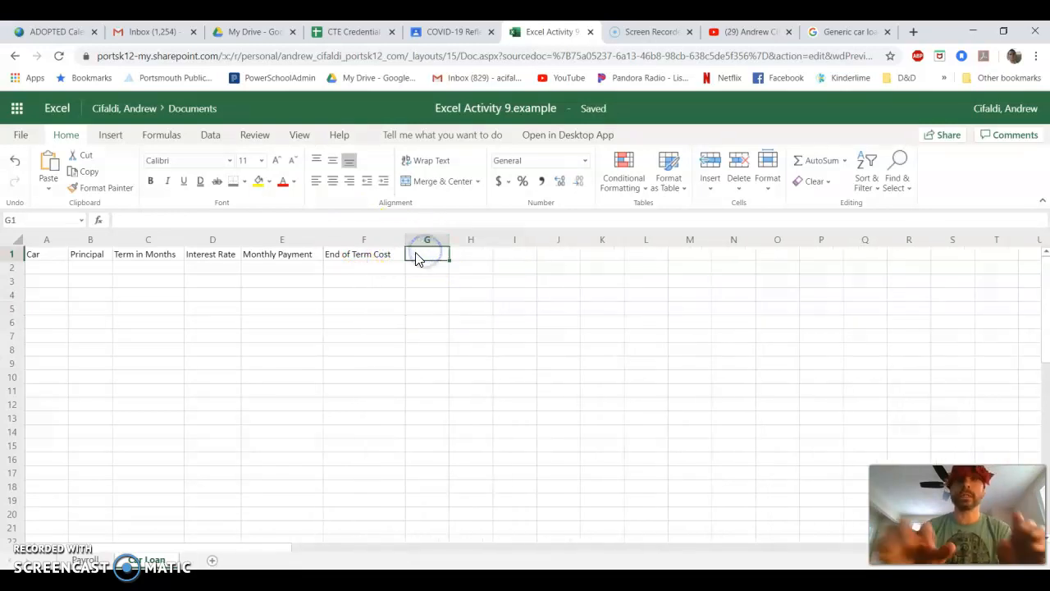
type("Price of Loan")
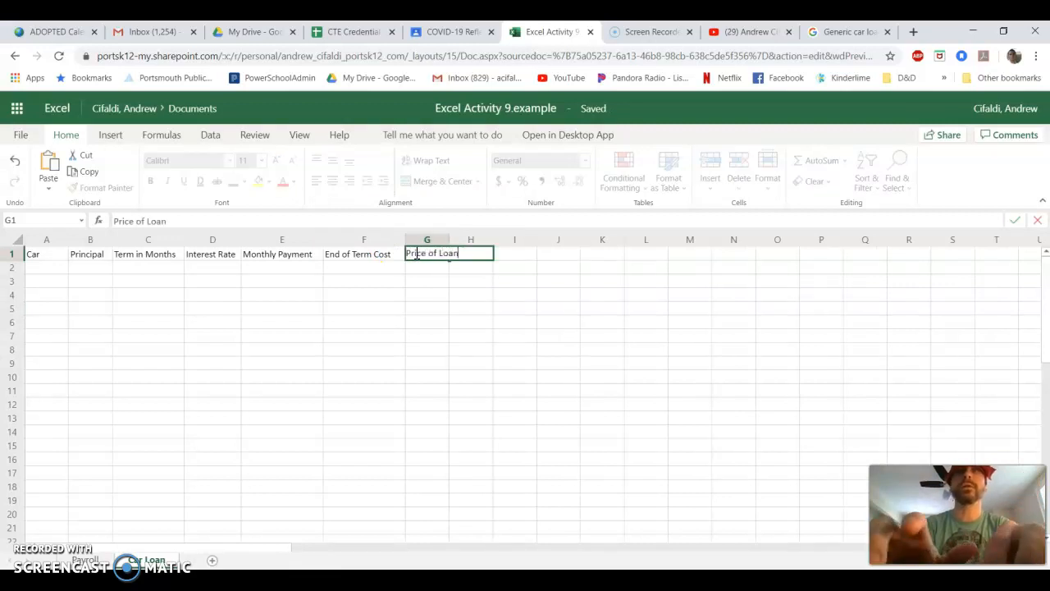
left_click(480, 310)
left_click_drag(449, 239, 465, 238)
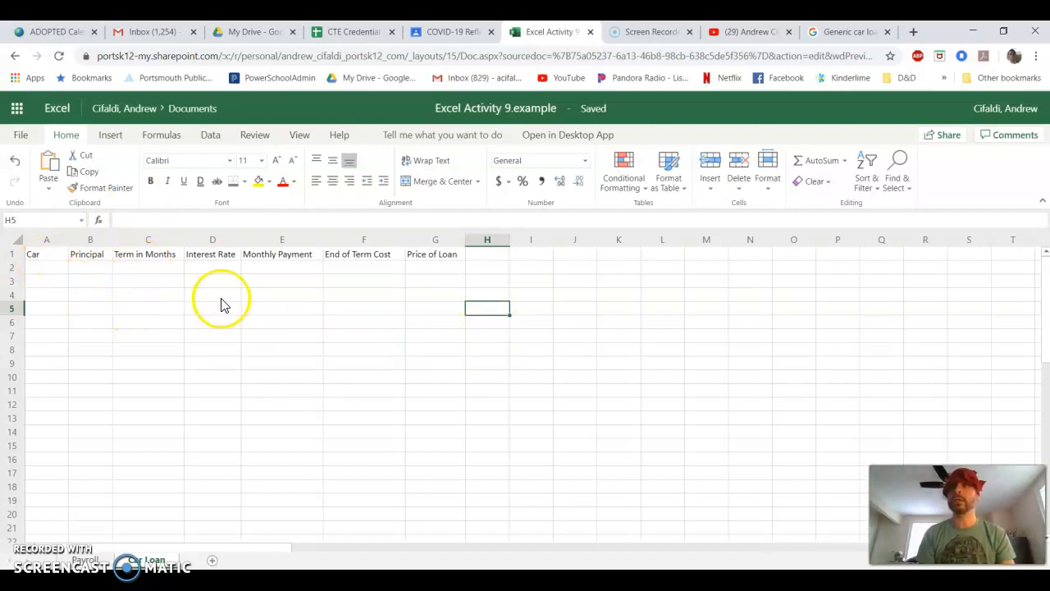
- Enter the car names Car A, Car B, Car C and Car D in cells A2 through A5
left_click(51, 269)
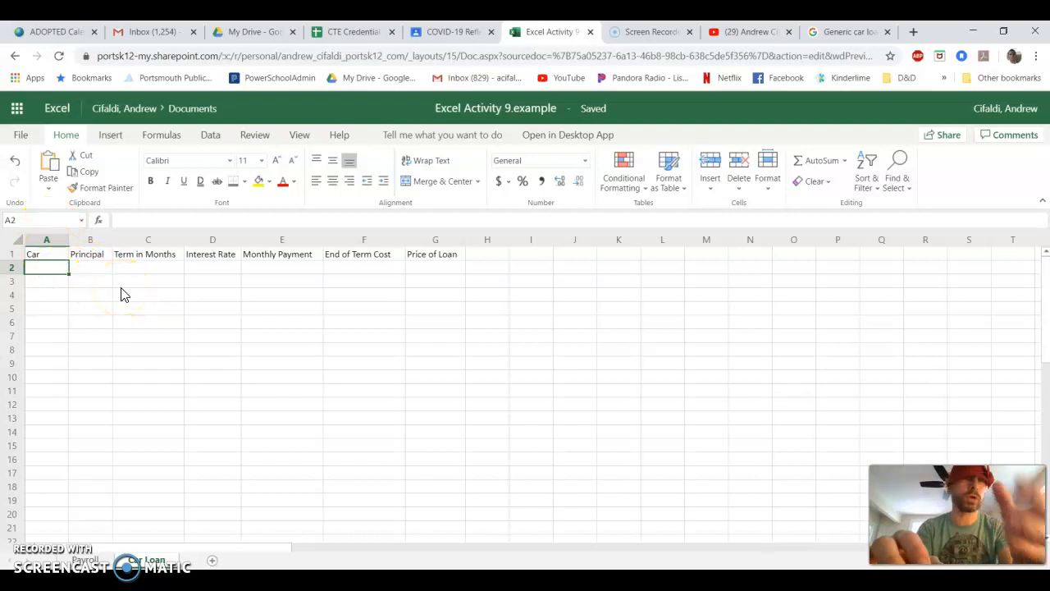
type("Car A")
key("Return")
type("Car B")
type("Car C")
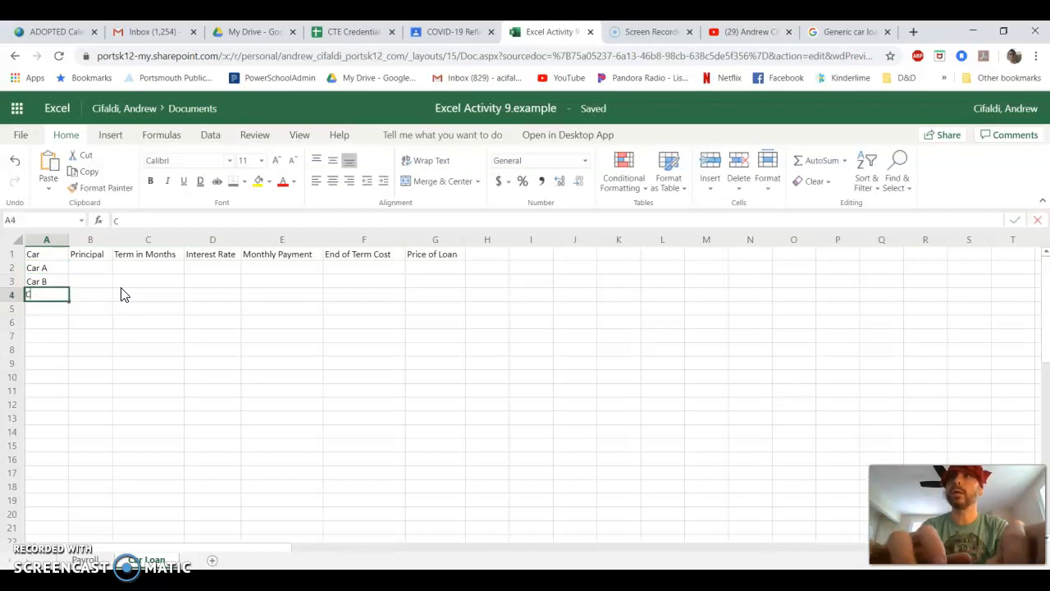
key("Return")
type("Car D")
left_click(82, 272)
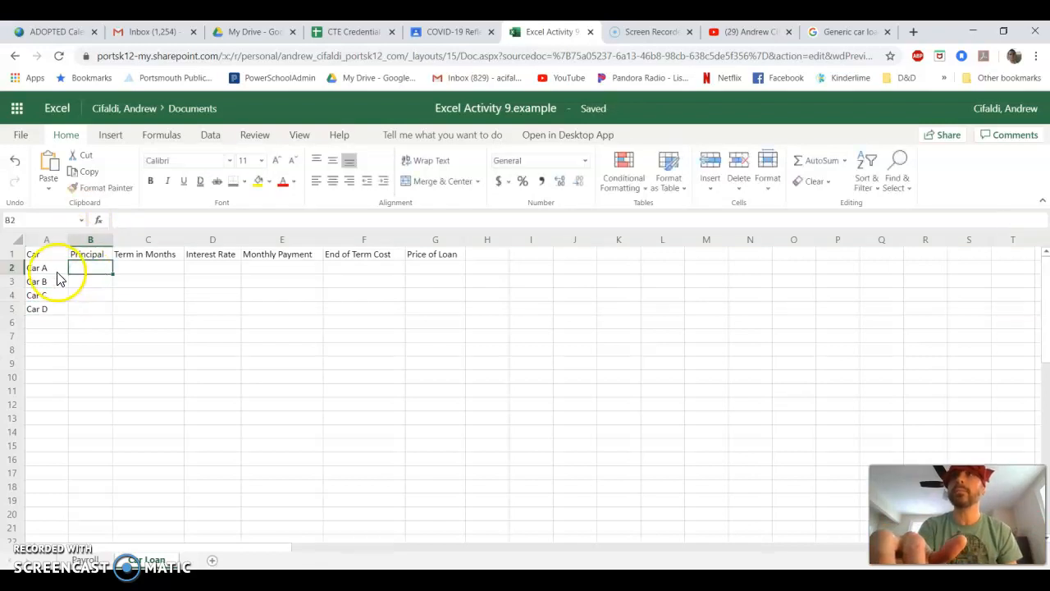
- Review the car names listed in cells A2 through A5
left_click(49, 269)
left_click(47, 281)
left_click(43, 295)
left_click(43, 310)
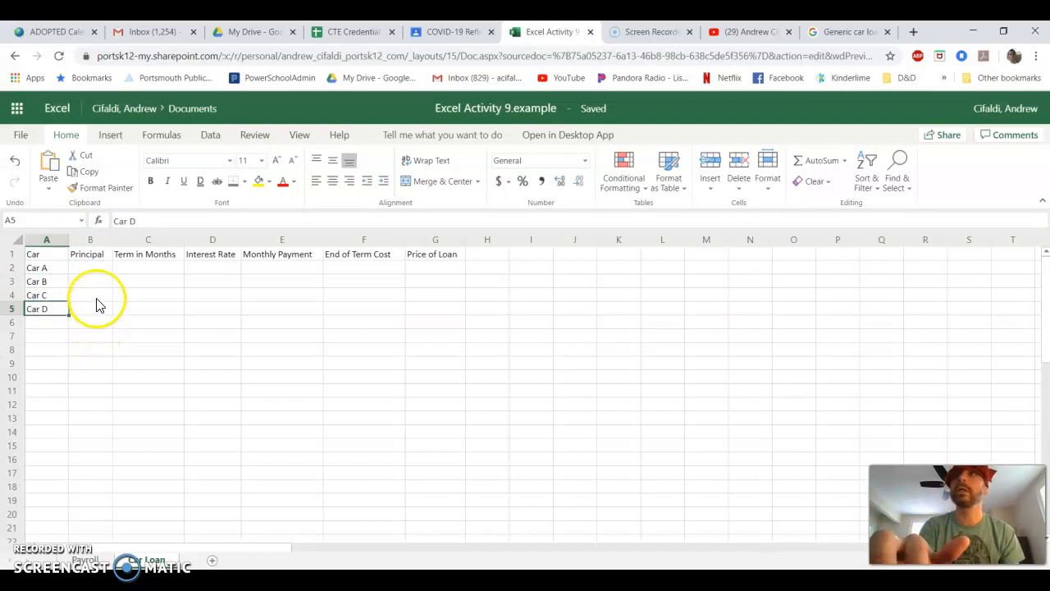
left_click(46, 270)
left_click(45, 283)
left_click(39, 295)
left_click(45, 309)
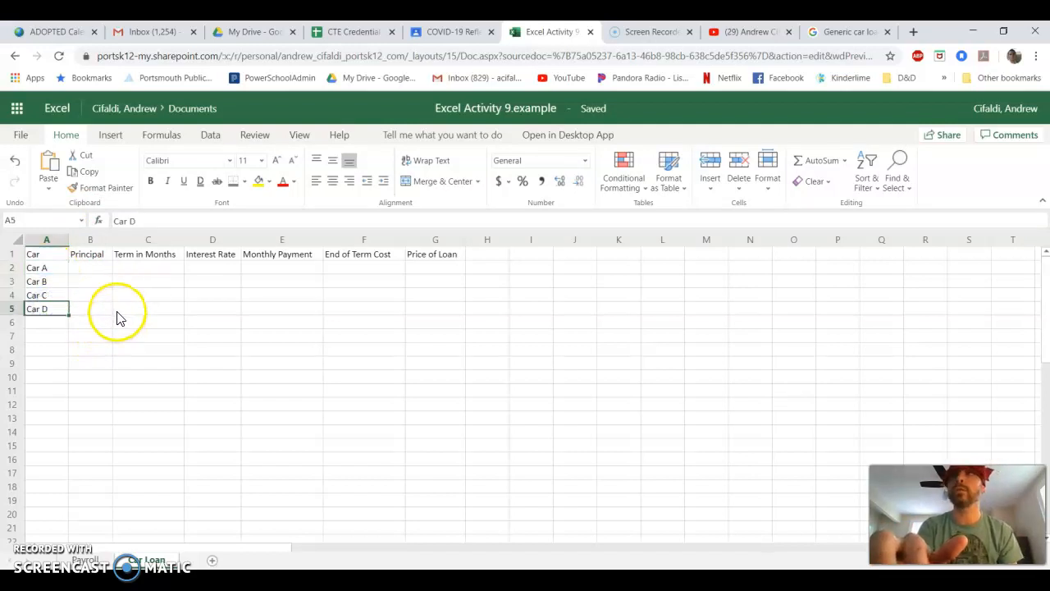
- Widen the Principal column and enter 15,000 as Car A's principal in B2
left_click_drag(112, 238, 138, 242)
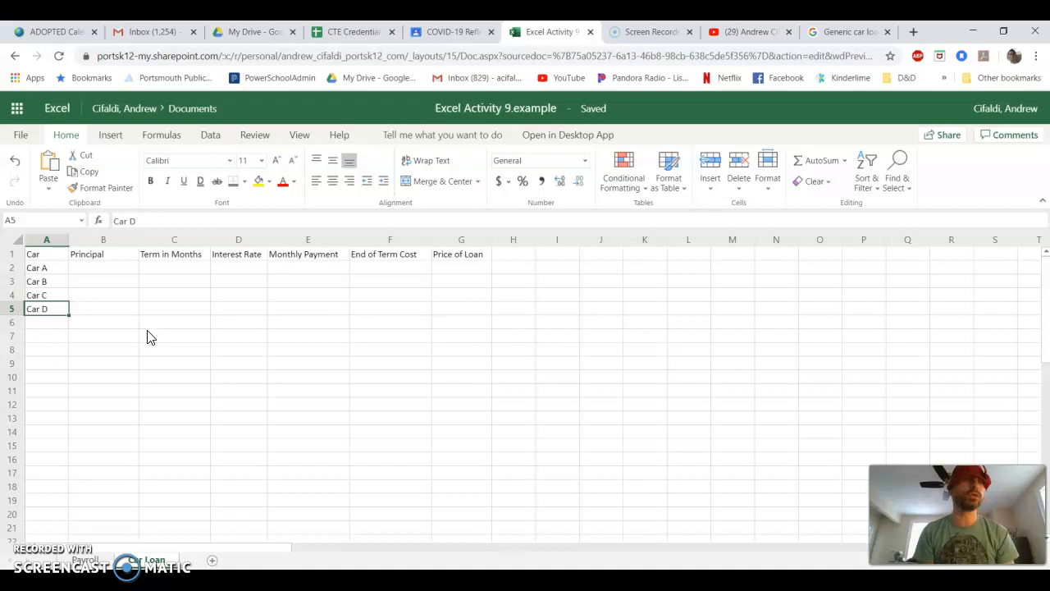
left_click(130, 271)
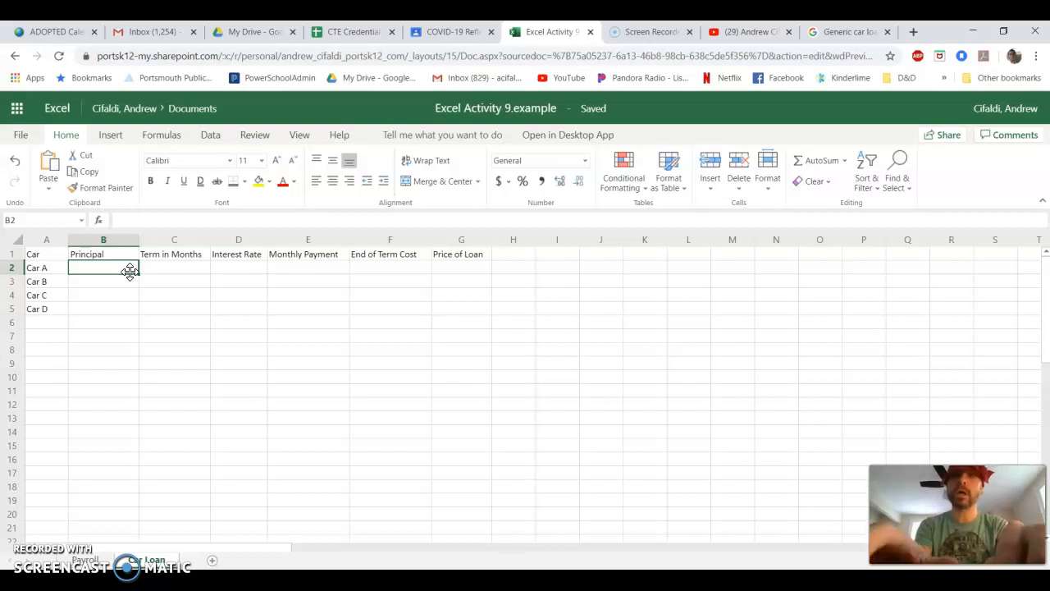
type("19")
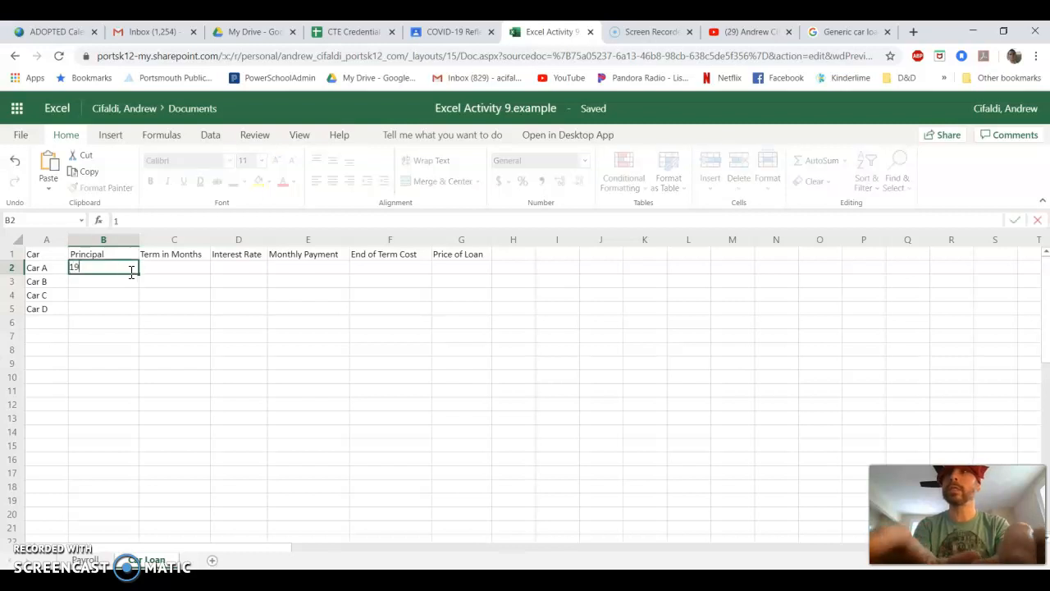
key("BackSpace")
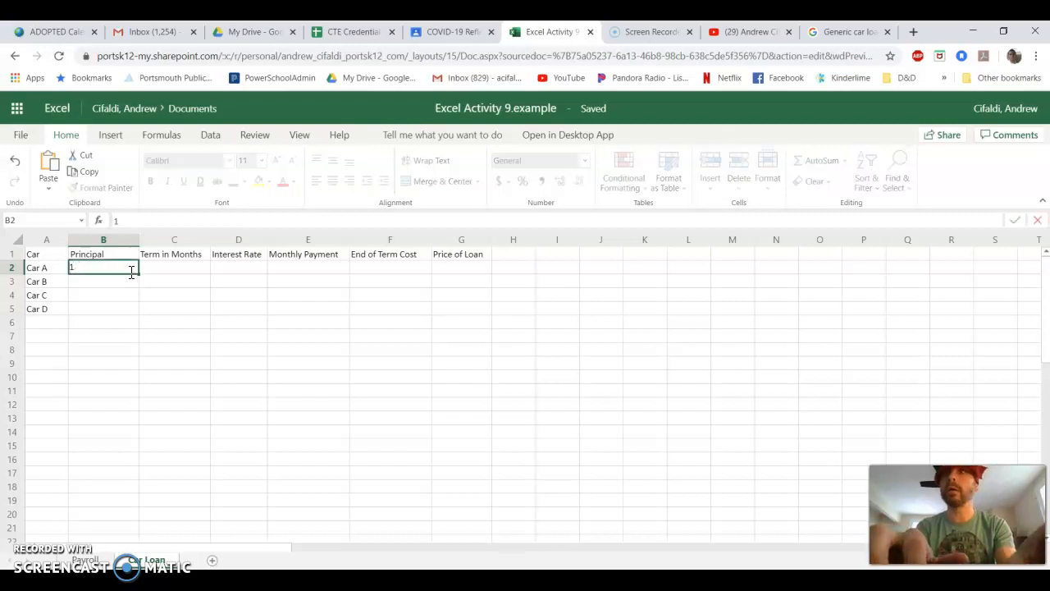
type("5,000")
key("Return")
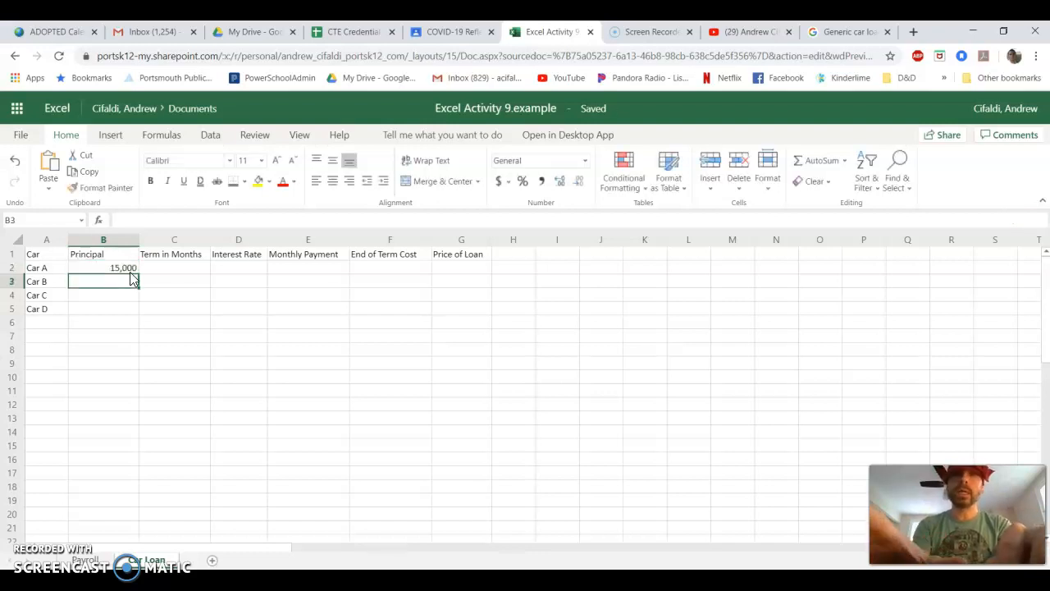
- Enter principals of 19,000 for Car B and 21,000 for Car C in B3 and B4
type("19")
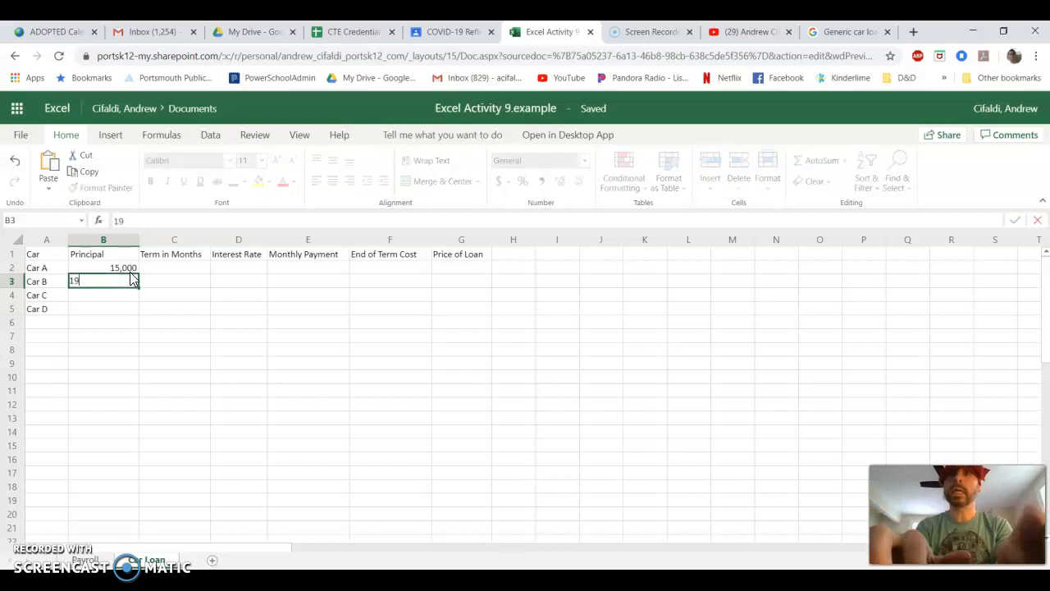
type(",000")
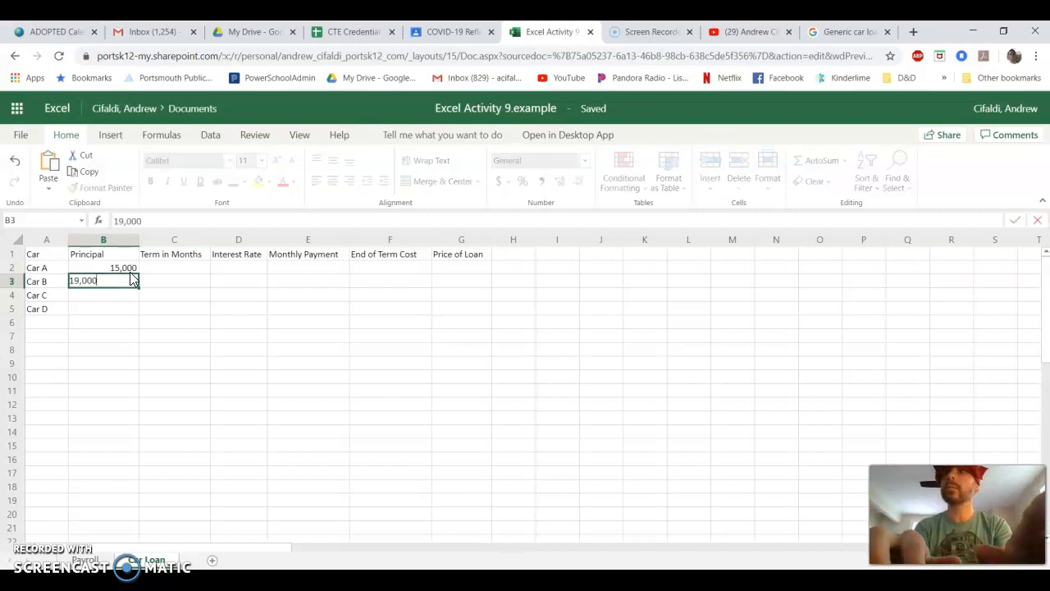
key("Return")
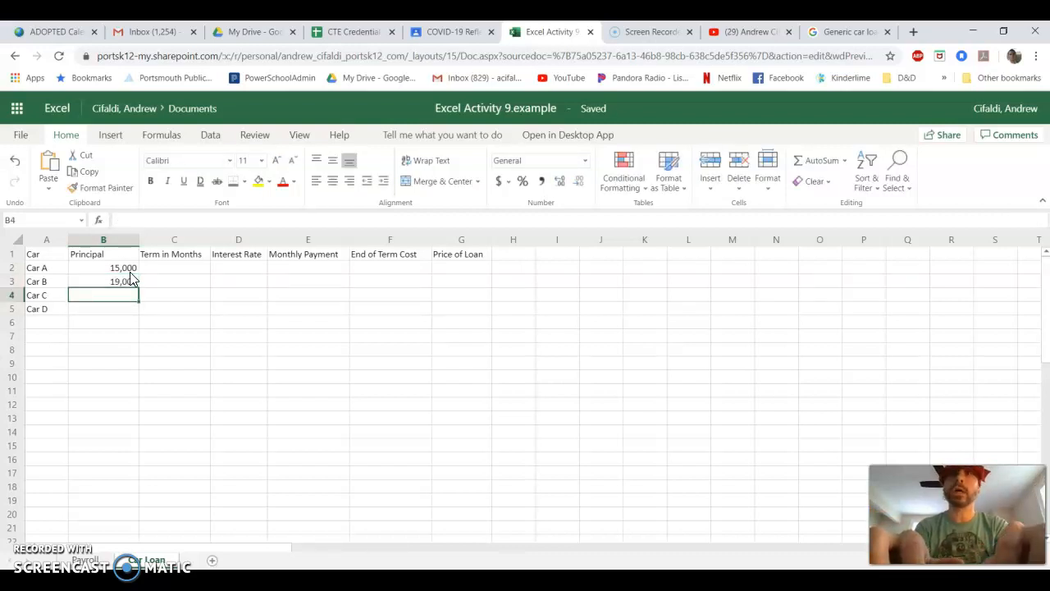
type("21")
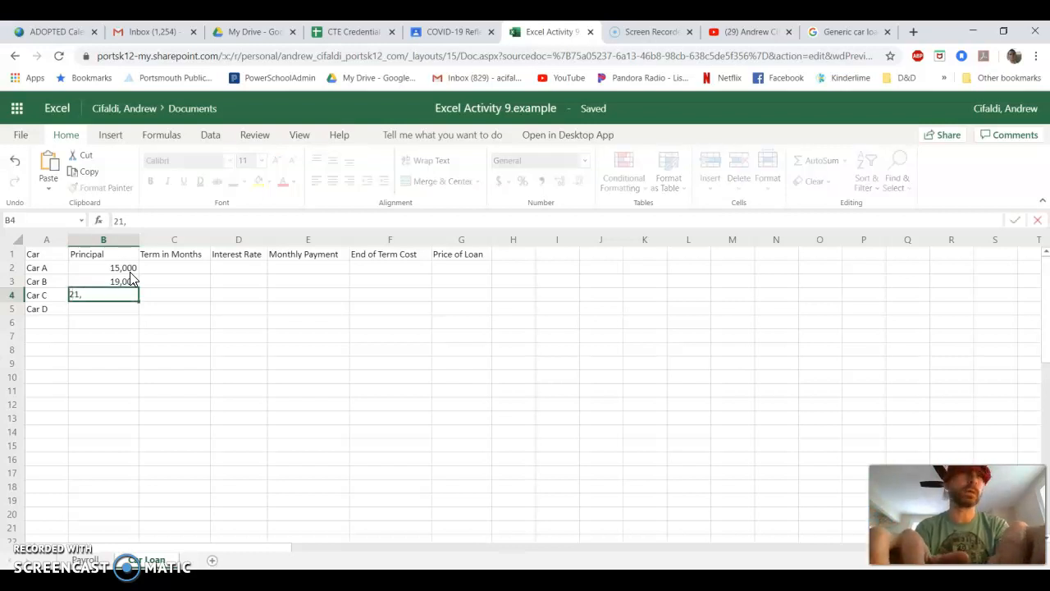
type(",000")
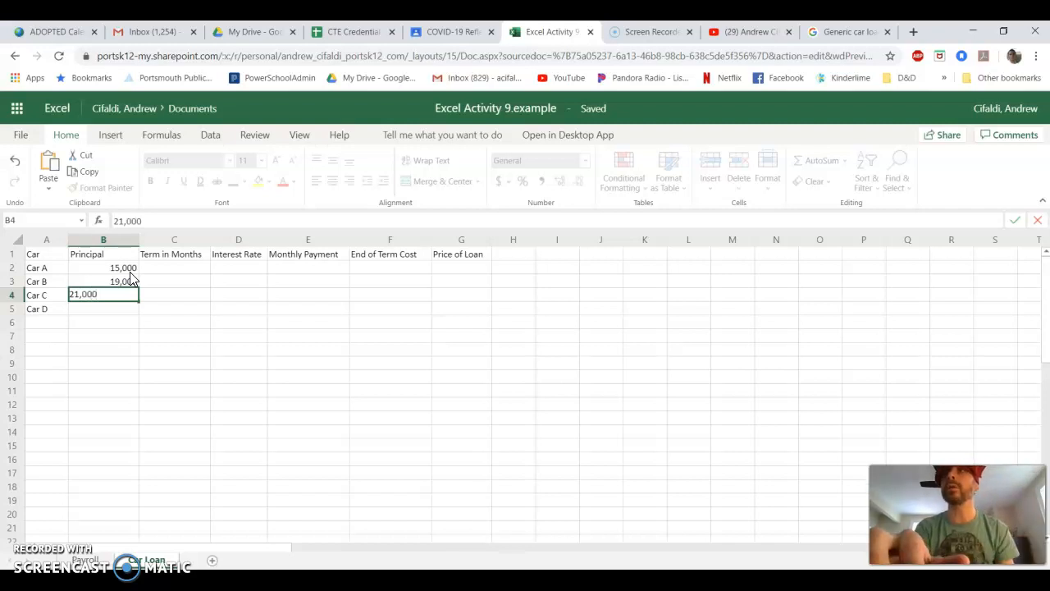
left_click(123, 269)
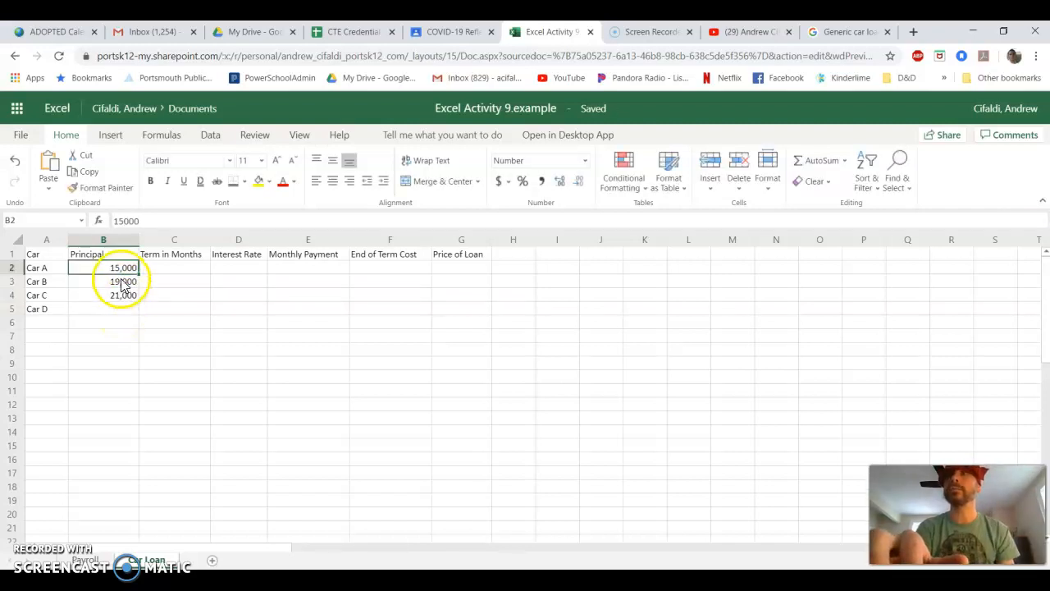
left_click(120, 282)
left_click(121, 270)
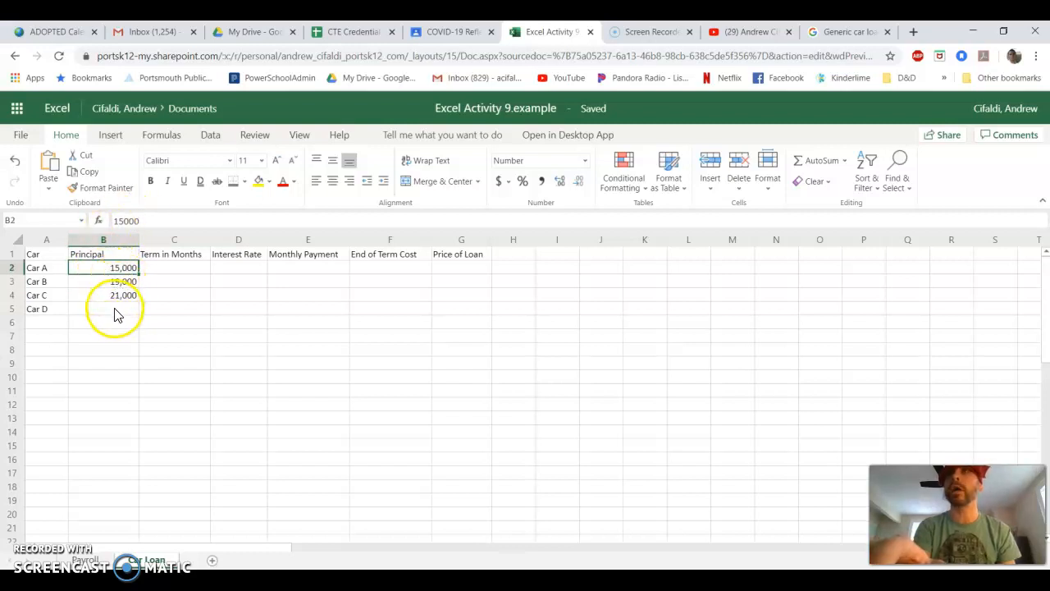
left_click(113, 308)
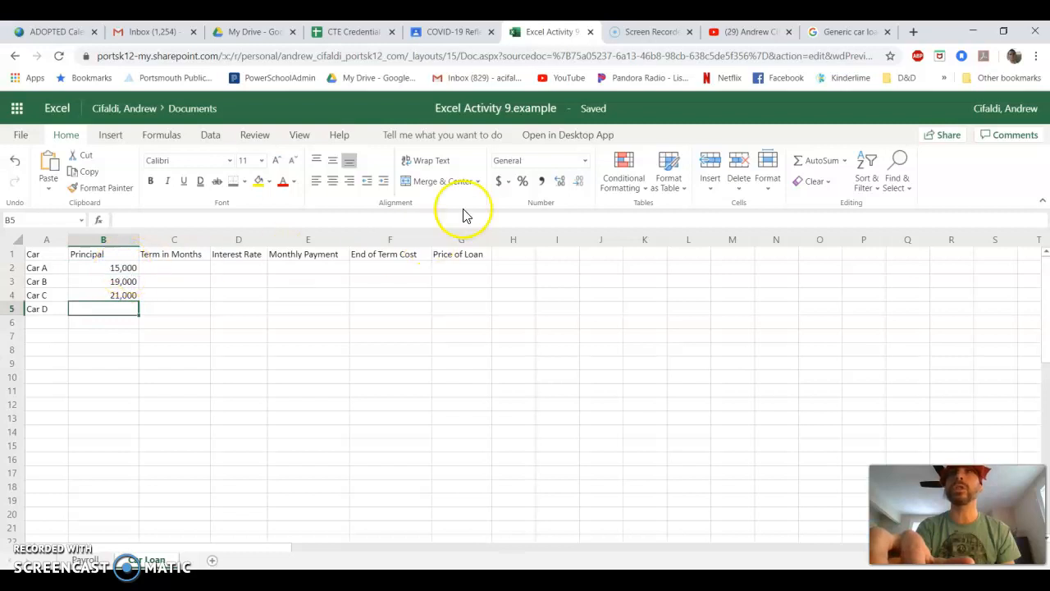
- Enter 35,000 as Car D's principal in B5
double_click(116, 312)
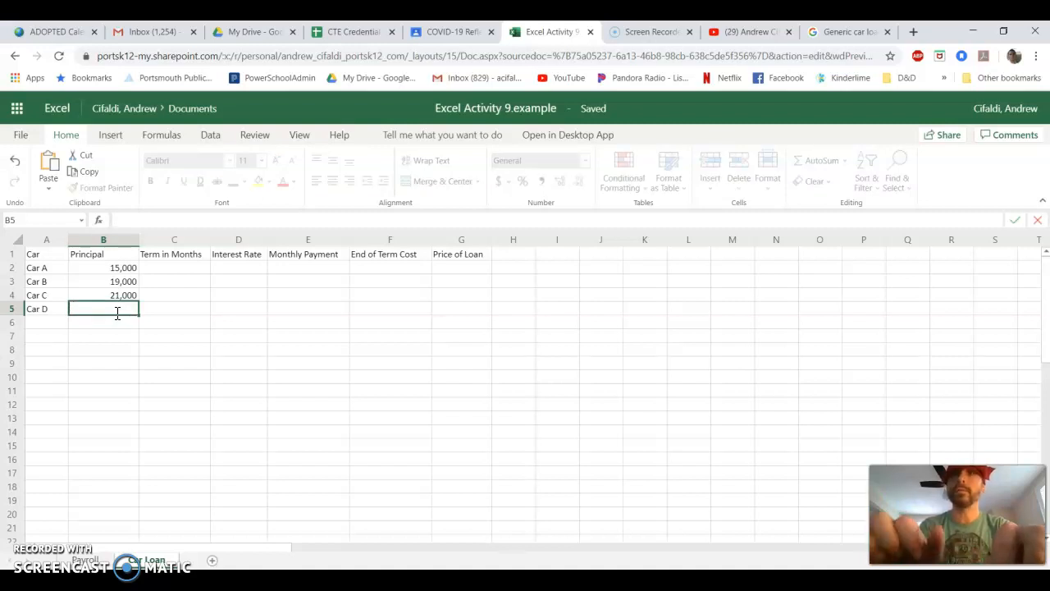
type("35,")
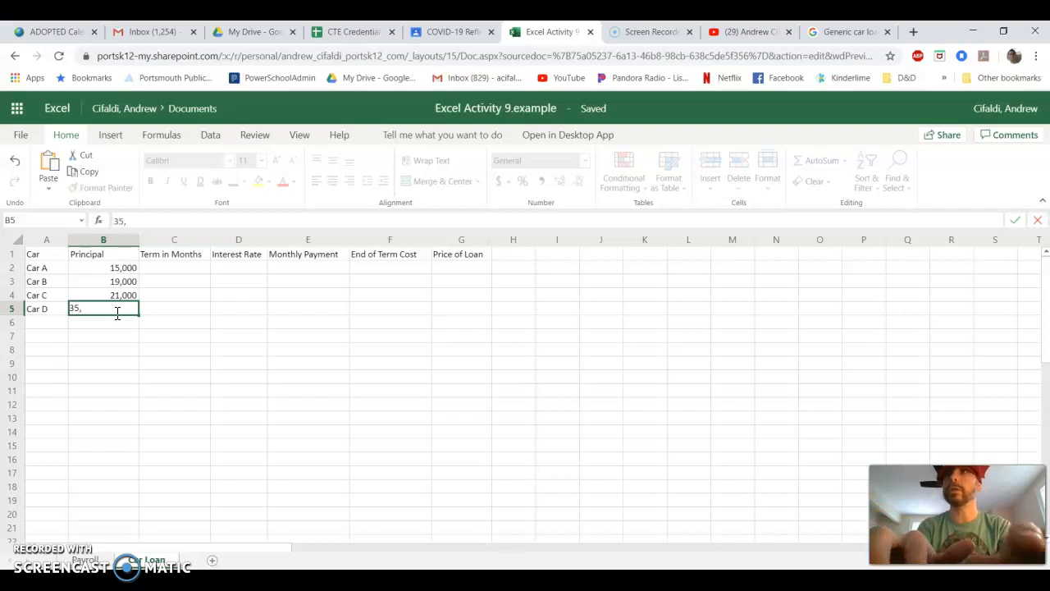
type("000")
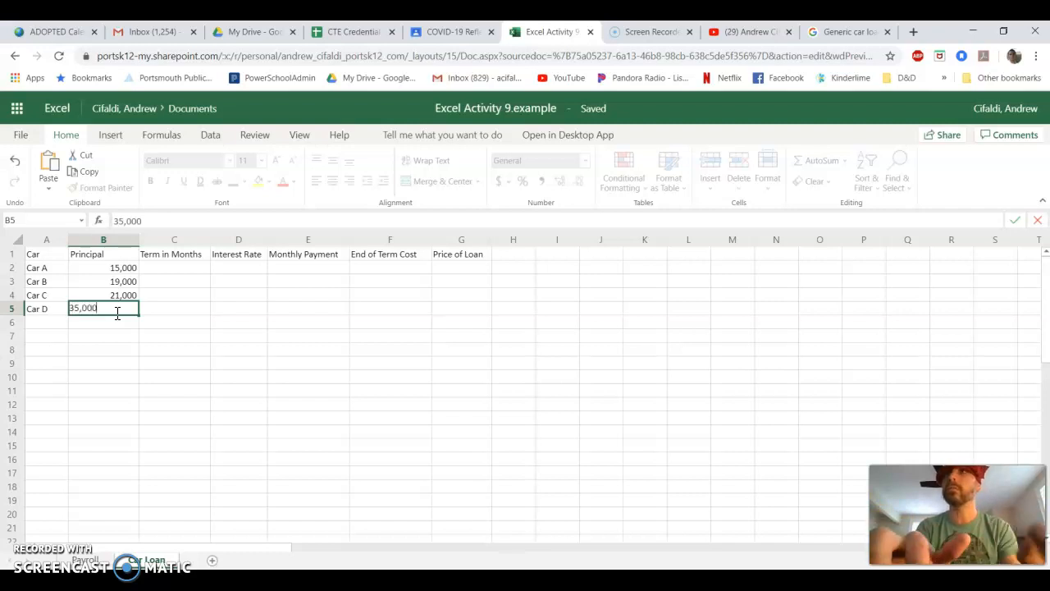
key("Tab")
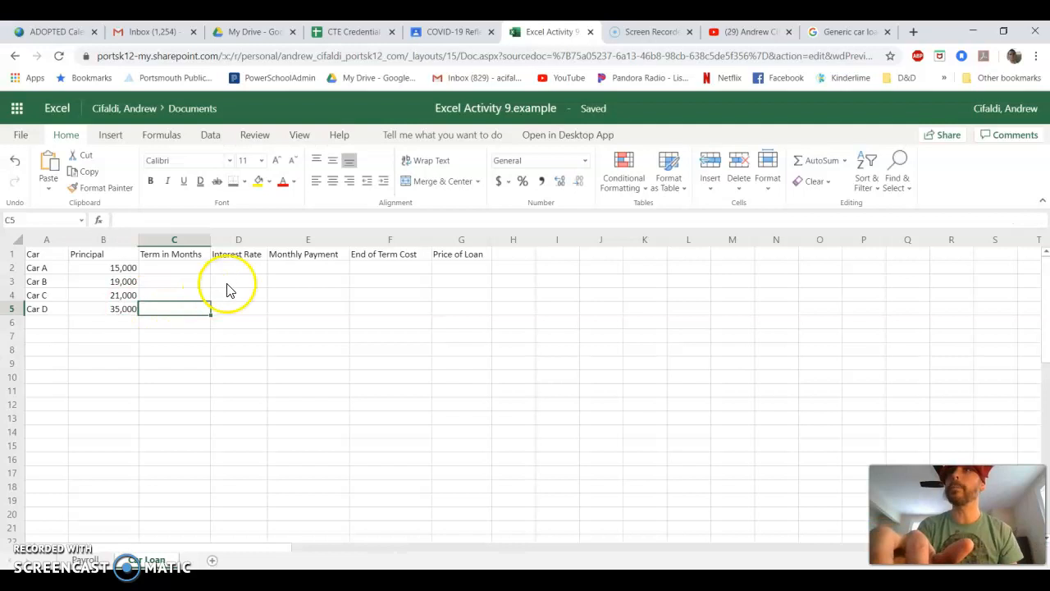
- Enter a term of 60 months for all four cars in C2 through C5
left_click(177, 269)
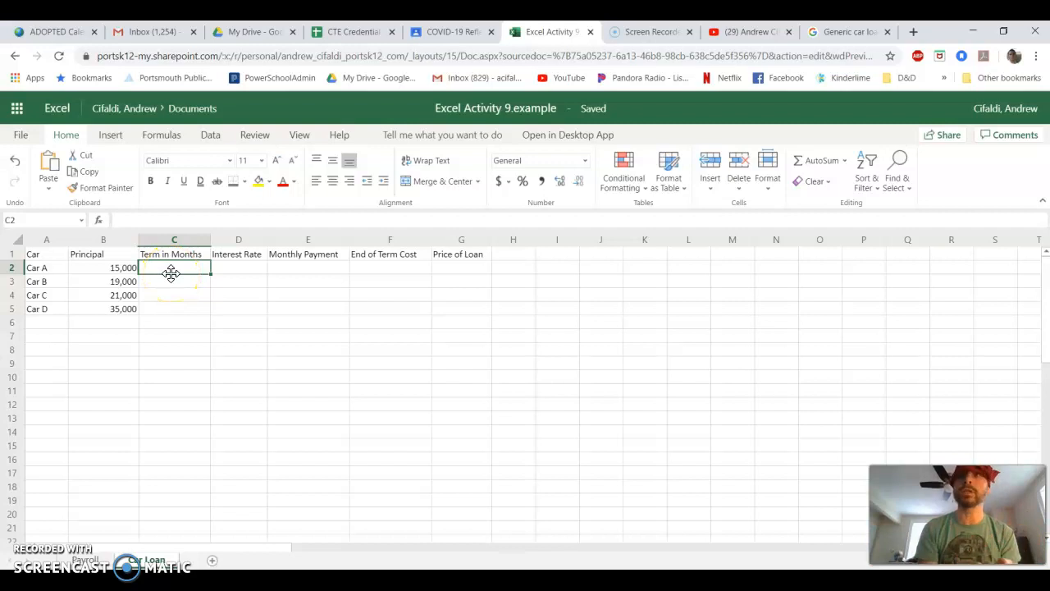
type("60")
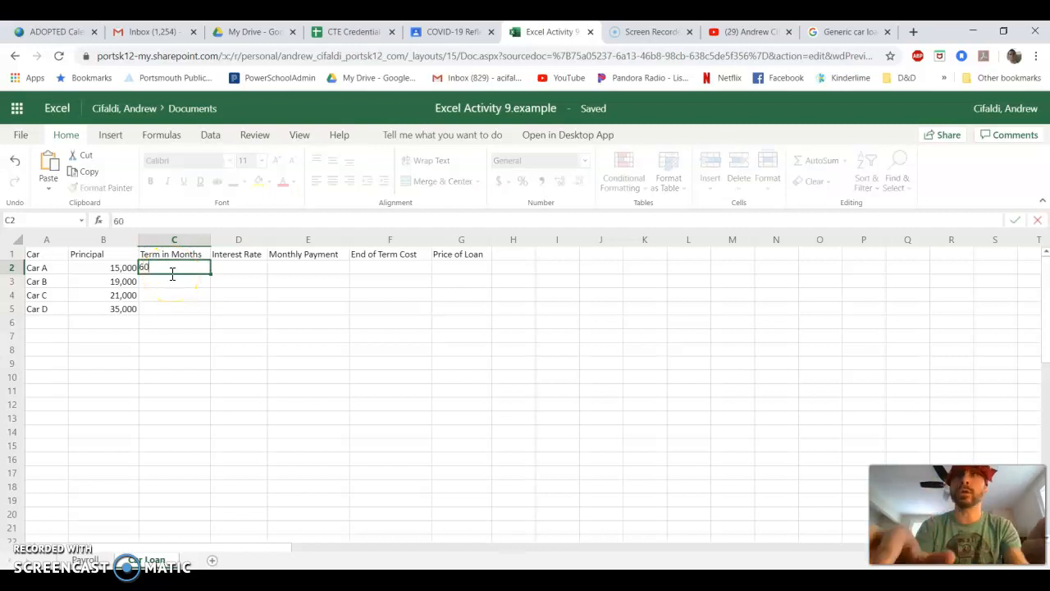
key("Return")
type("60")
key("Return")
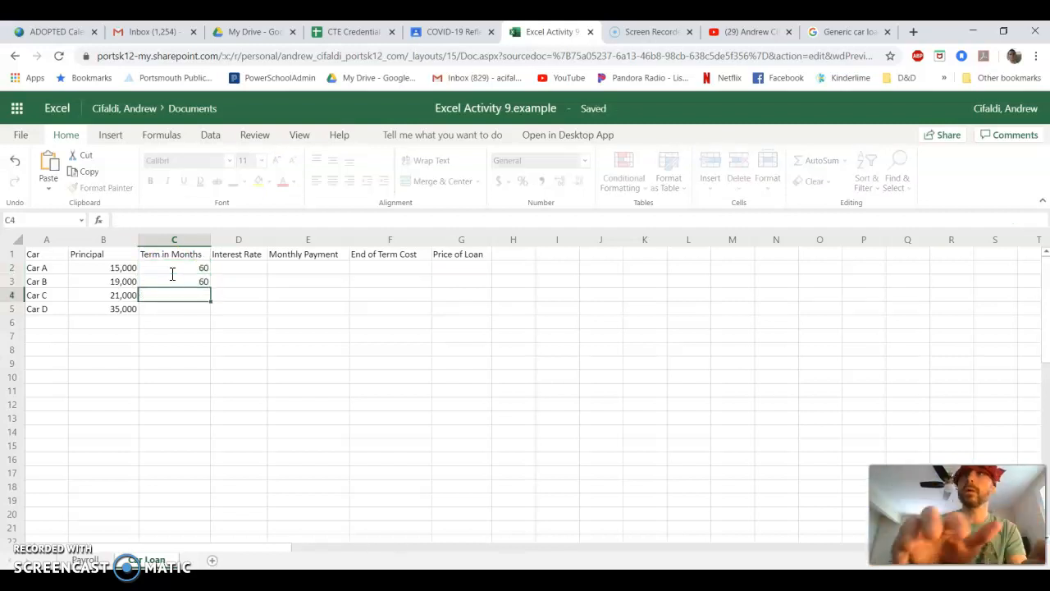
type("60")
key("Return")
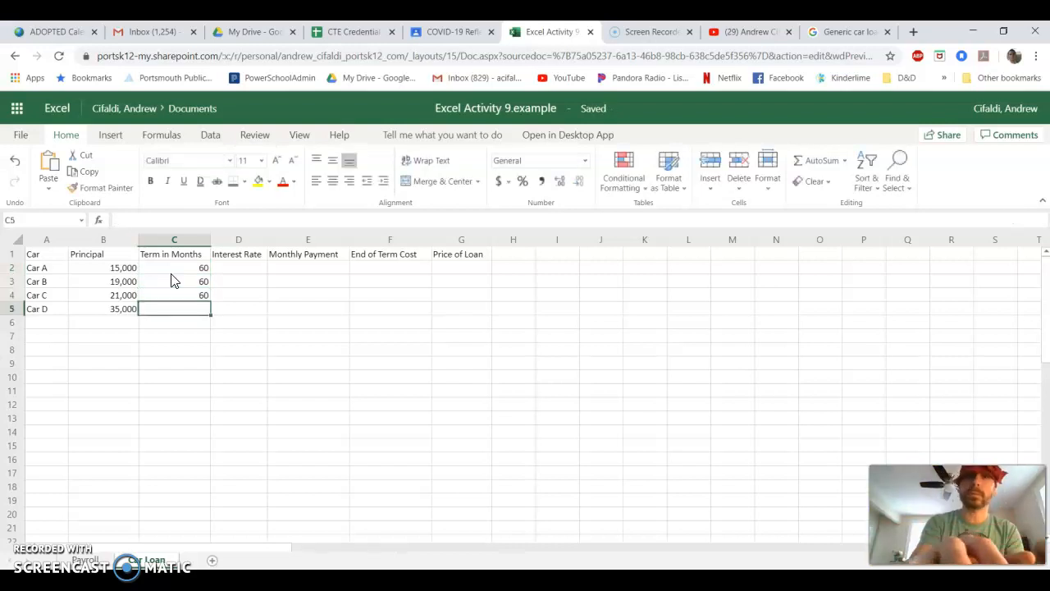
type("60")
key("Tab")
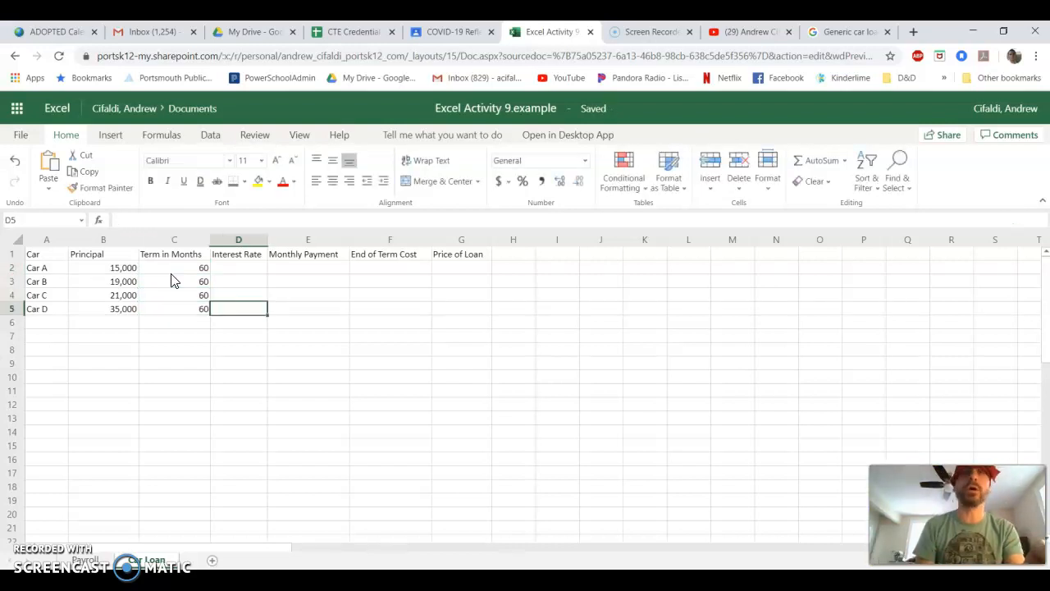
- Enter interest rates of 3.4, 4.5, 5 and 4.5 in D2 through D5
key("Up")
key("Up")
key("Up")
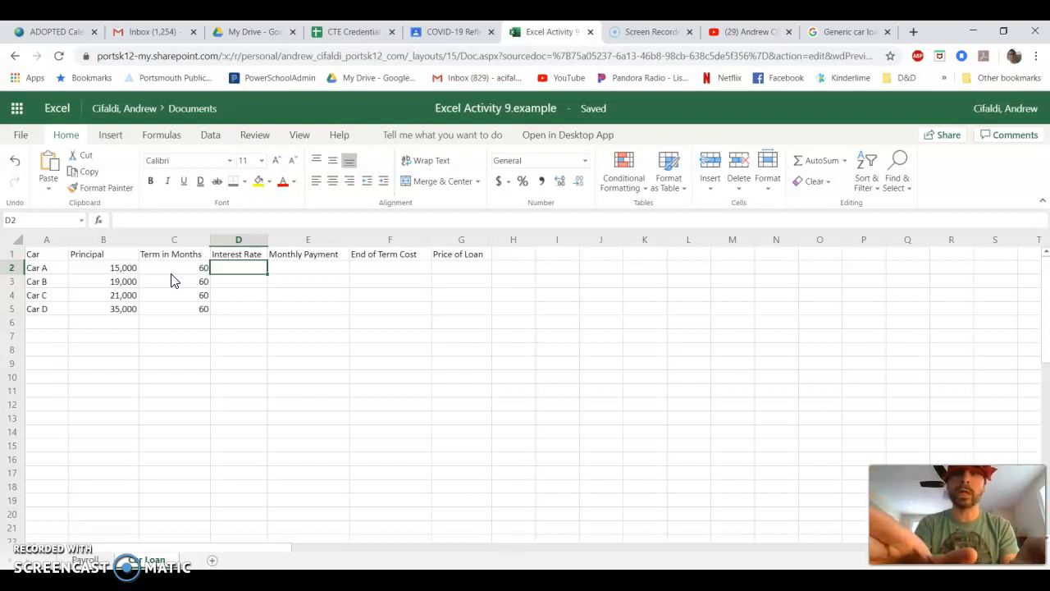
type("3.4")
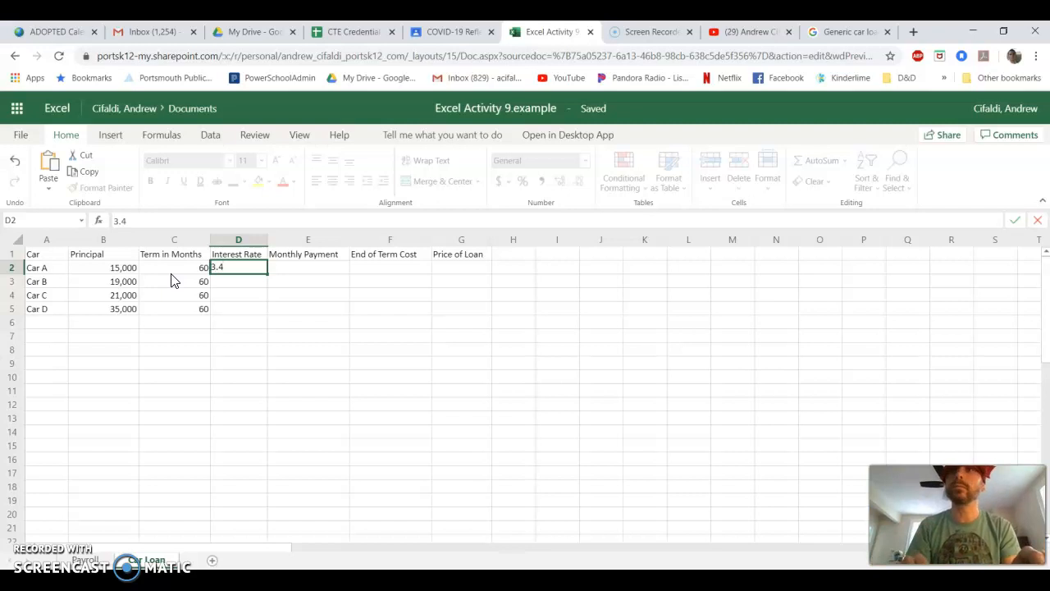
key("Return")
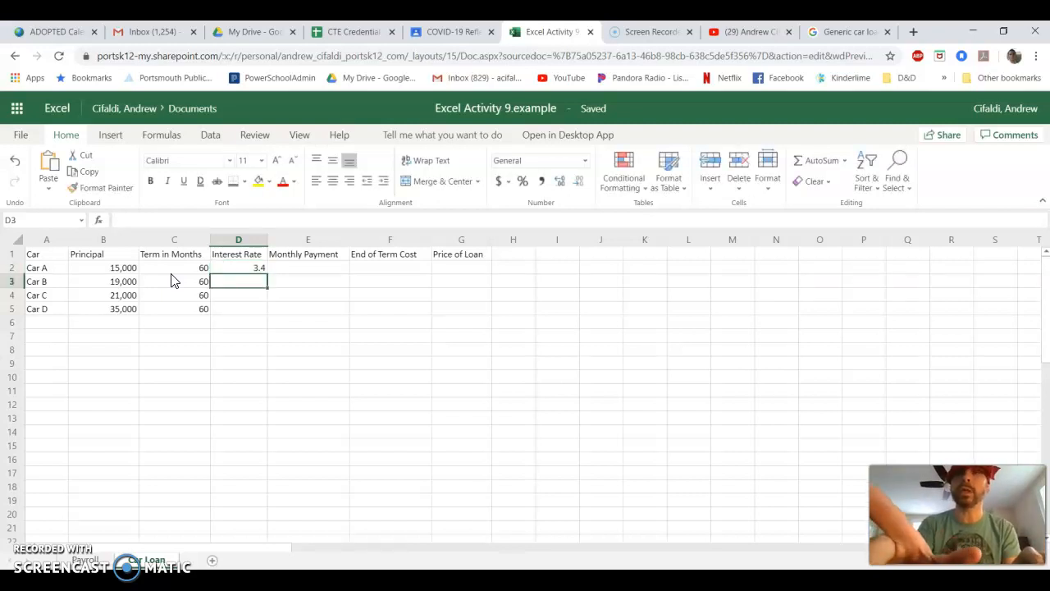
type("4.5")
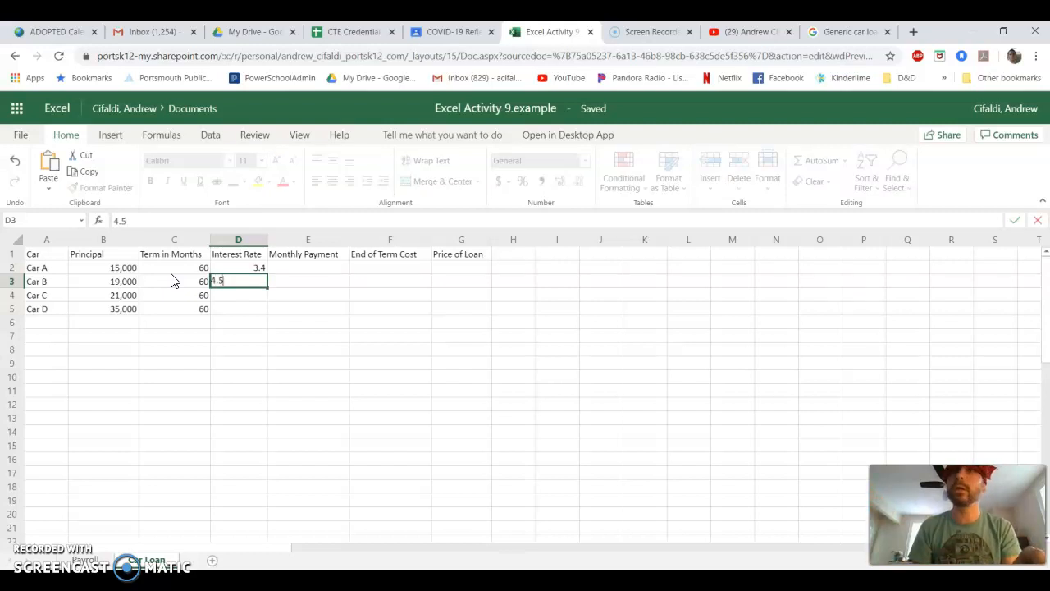
key("Return")
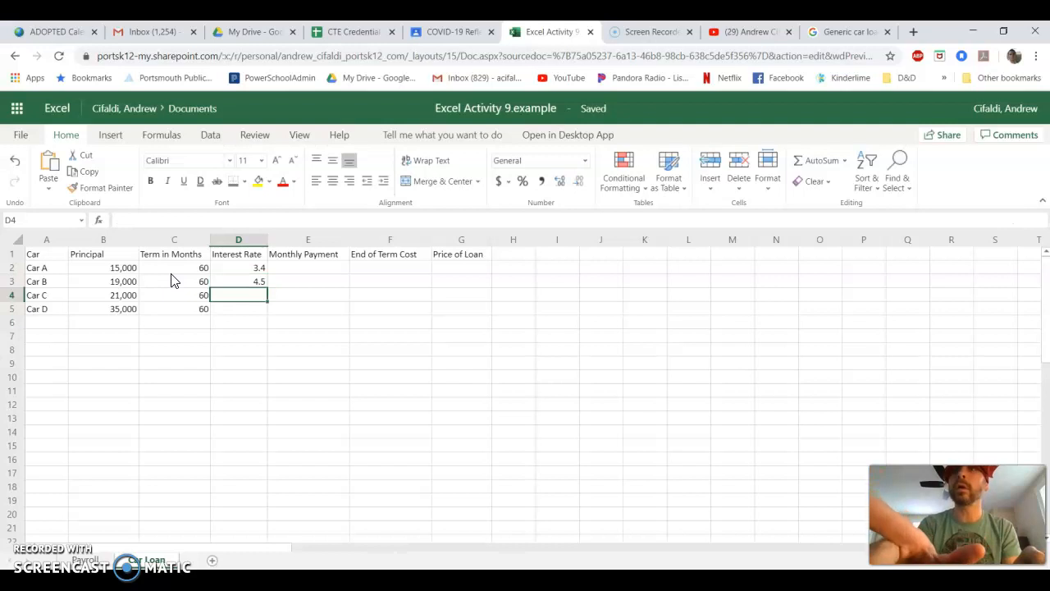
type("t")
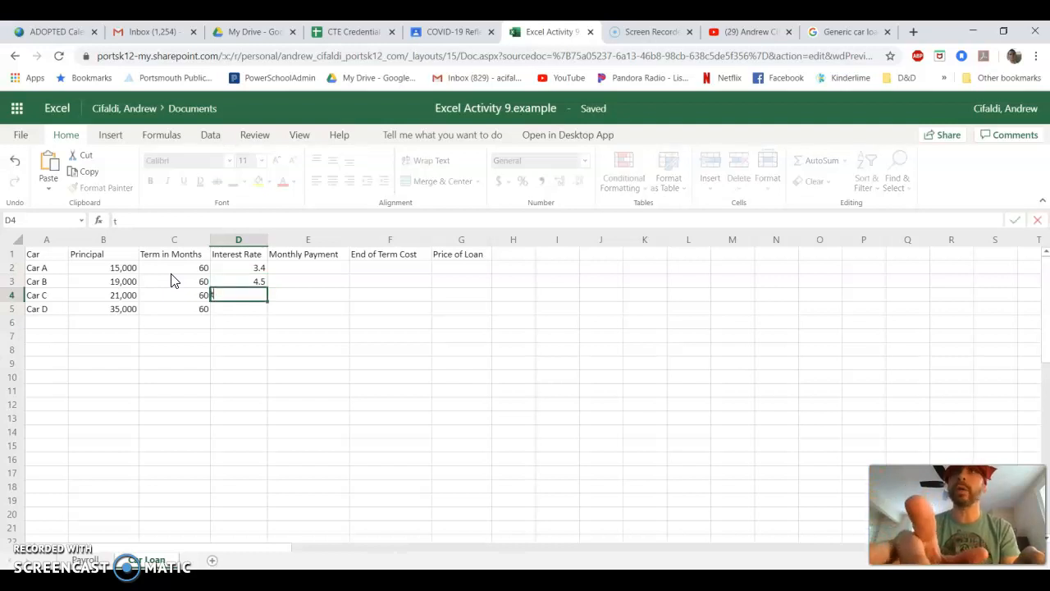
type("5")
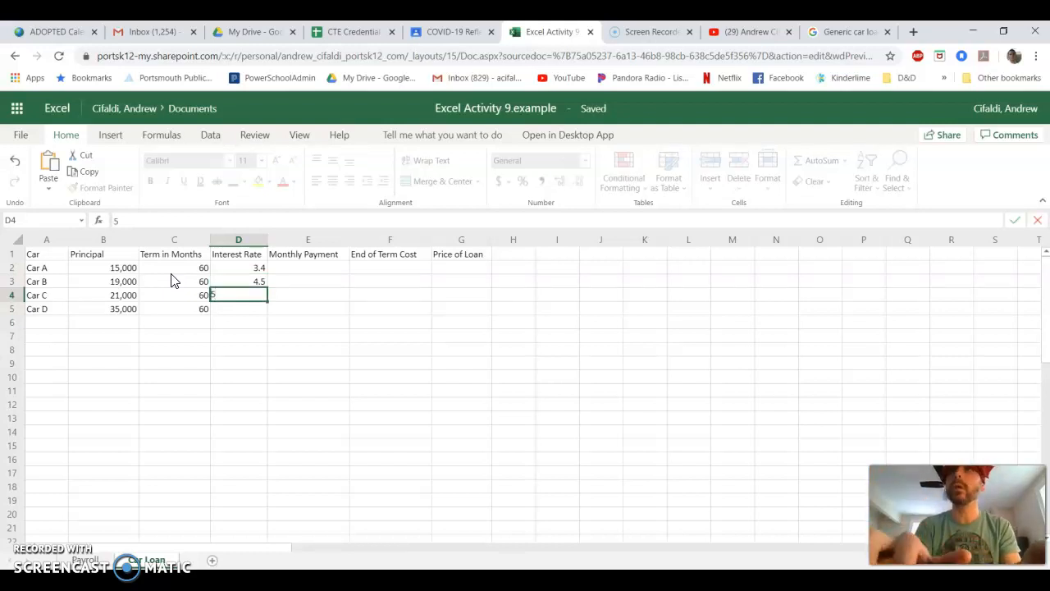
key("Return")
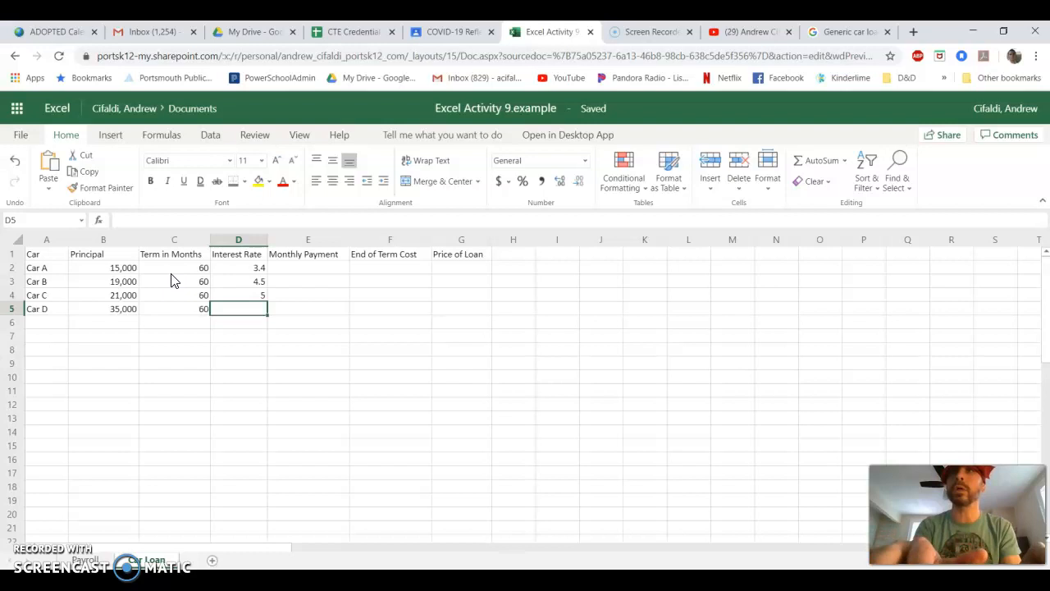
type("4")
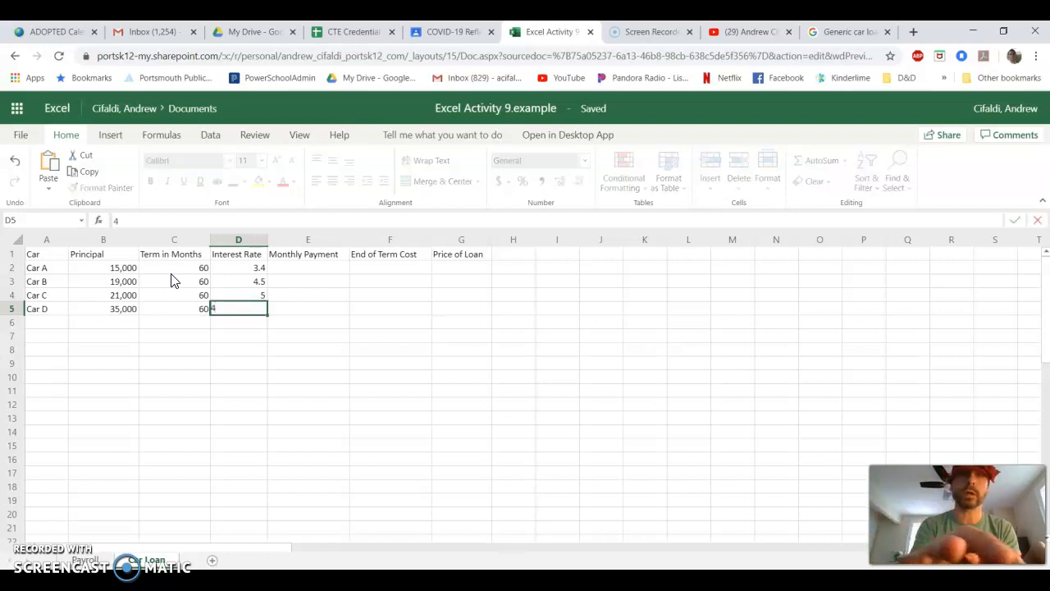
type(".5")
key("Return")
- Apply percentage formatting to the interest rate cells D2 through D5
key("Up")
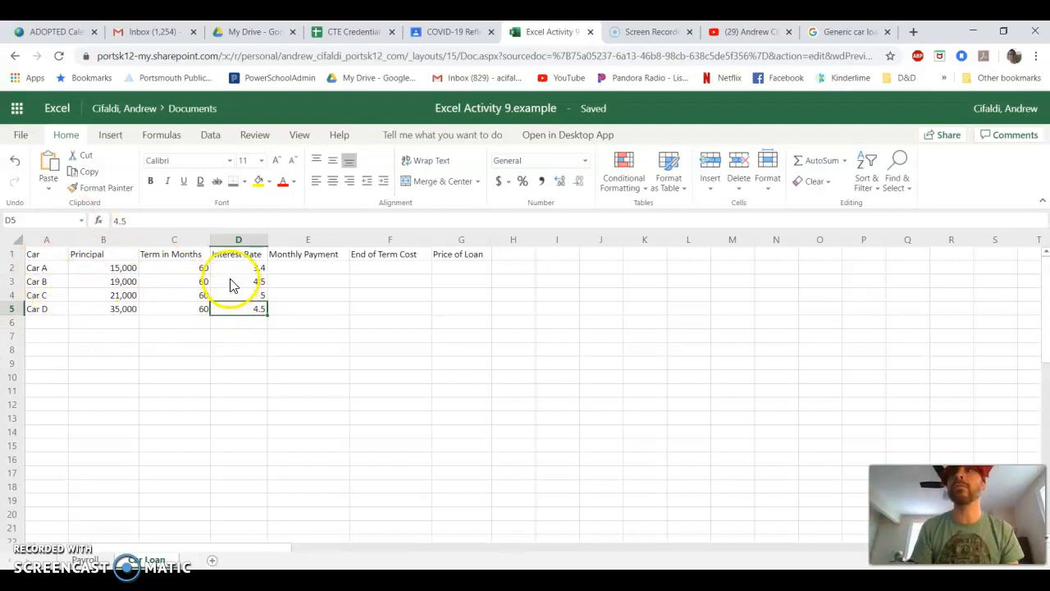
left_click_drag(41, 268, 56, 308)
left_click_drag(99, 268, 231, 305)
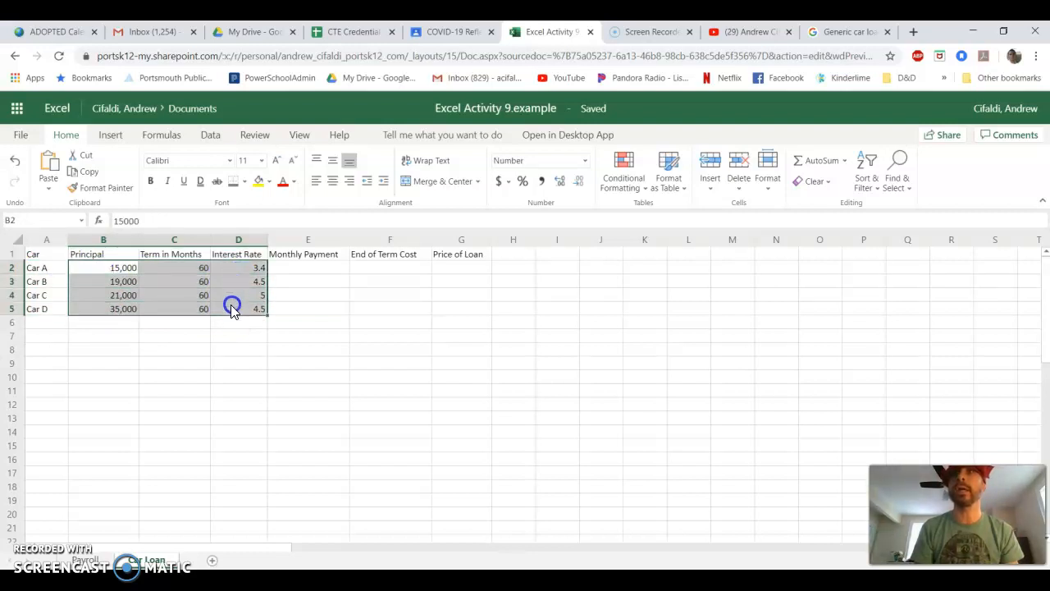
left_click(303, 320)
left_click_drag(248, 268, 247, 309)
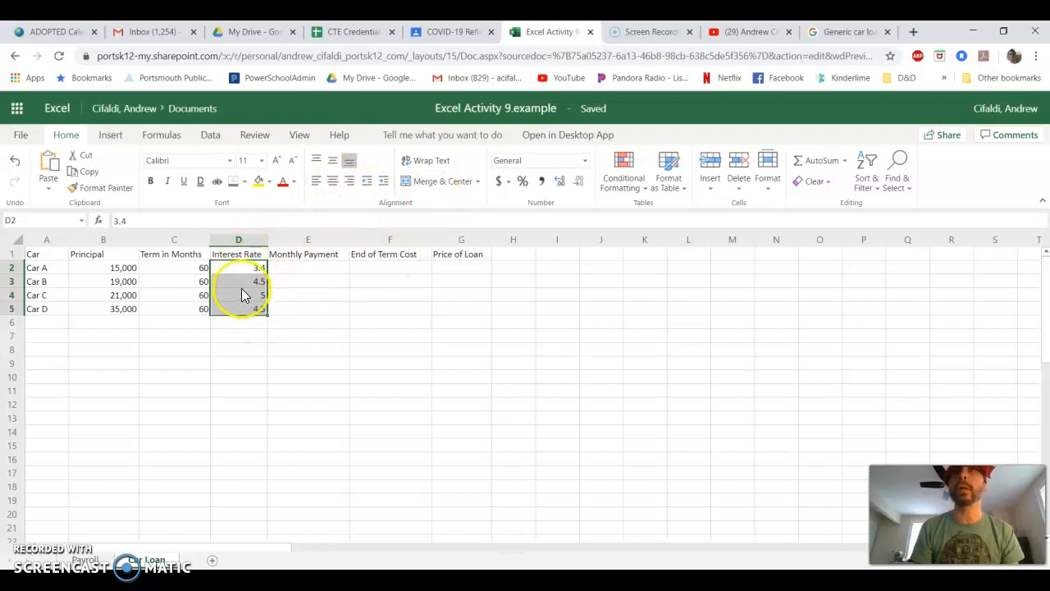
left_click(523, 181)
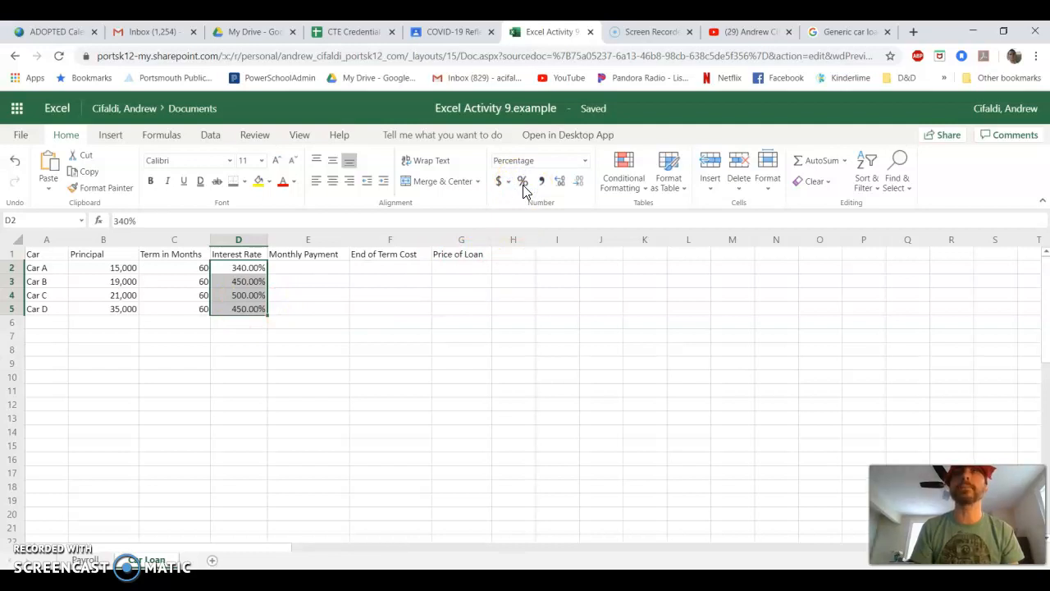
- Re-enter the interest rates as 3.4%, 4.5%, 5% and 4.5% in D2 through D5
left_click(250, 268)
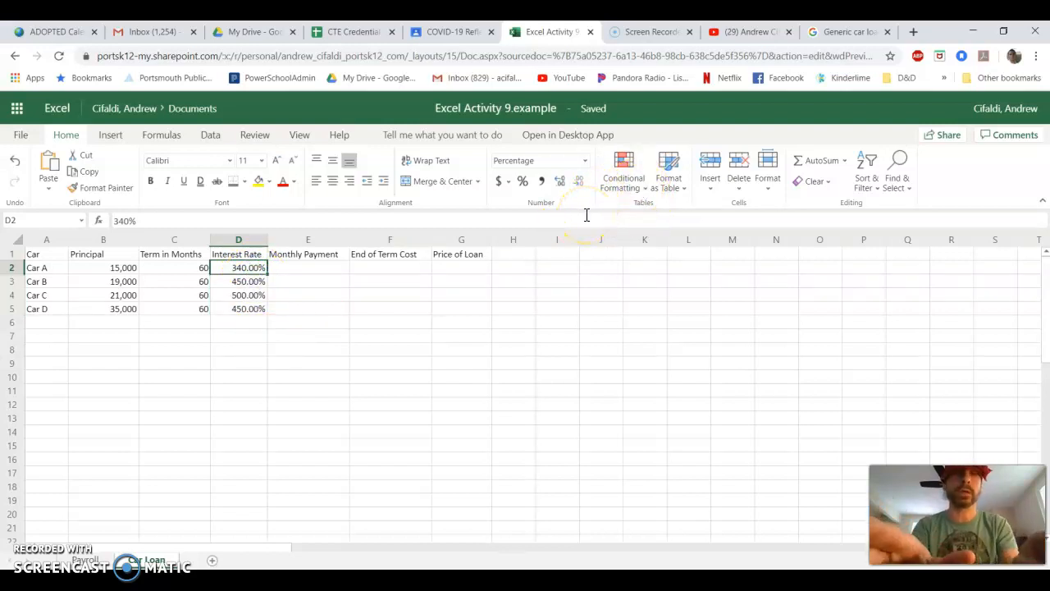
type("3.")
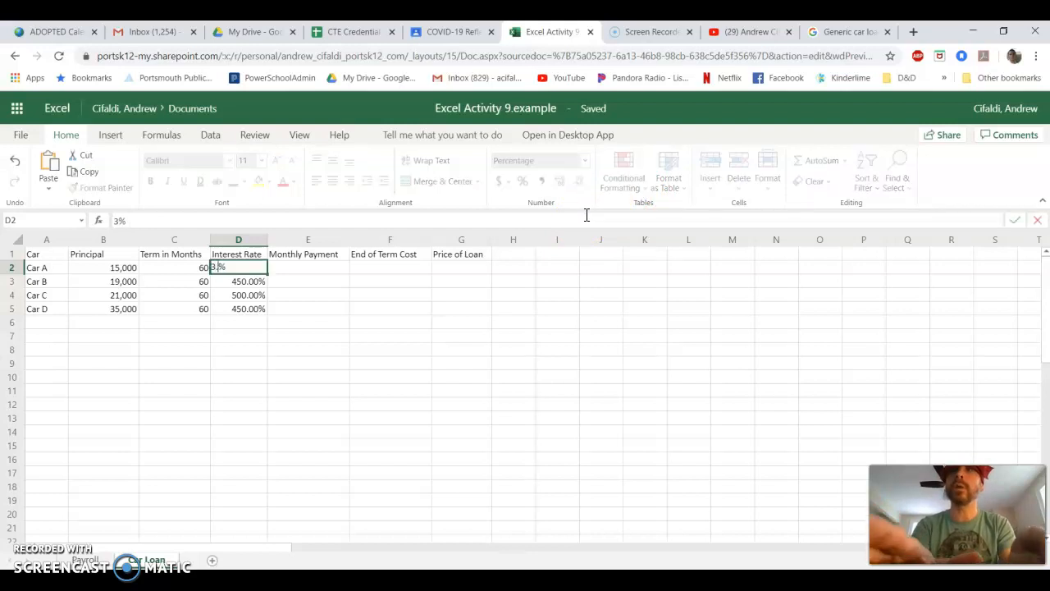
type("4")
key("Return")
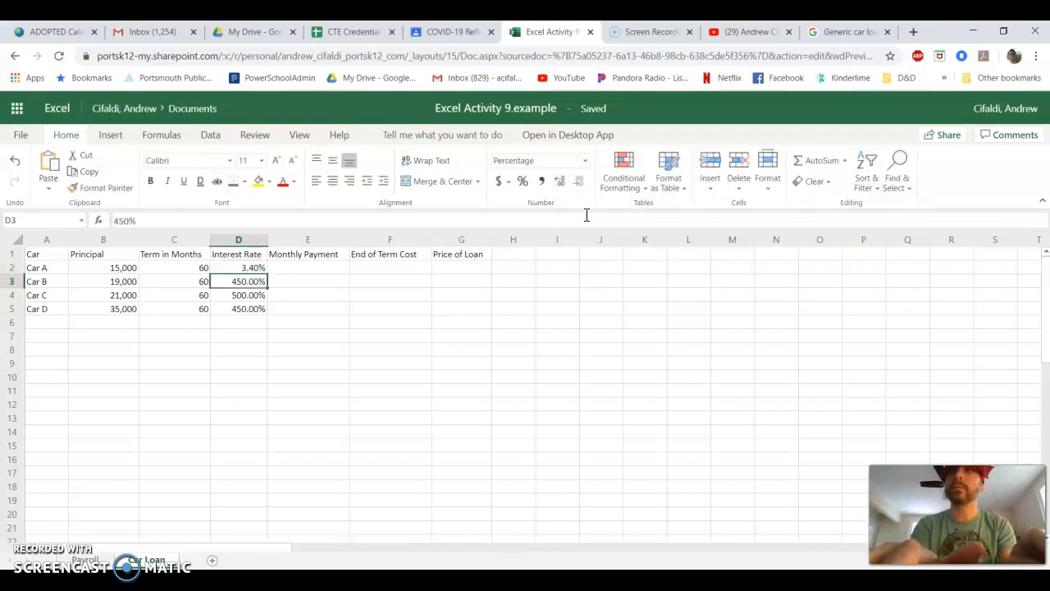
type("4.5")
key("Return")
type("5")
key("Return")
type("4.5")
key("Return")
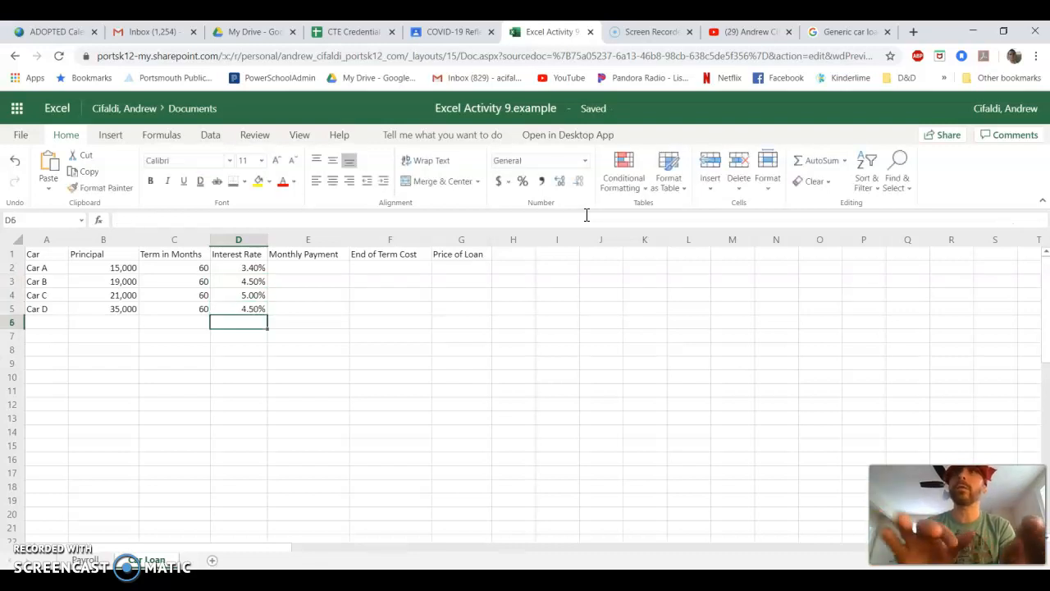
- Reduce the interest rates in D2 through D5 to one decimal place
left_click_drag(234, 269, 231, 303)
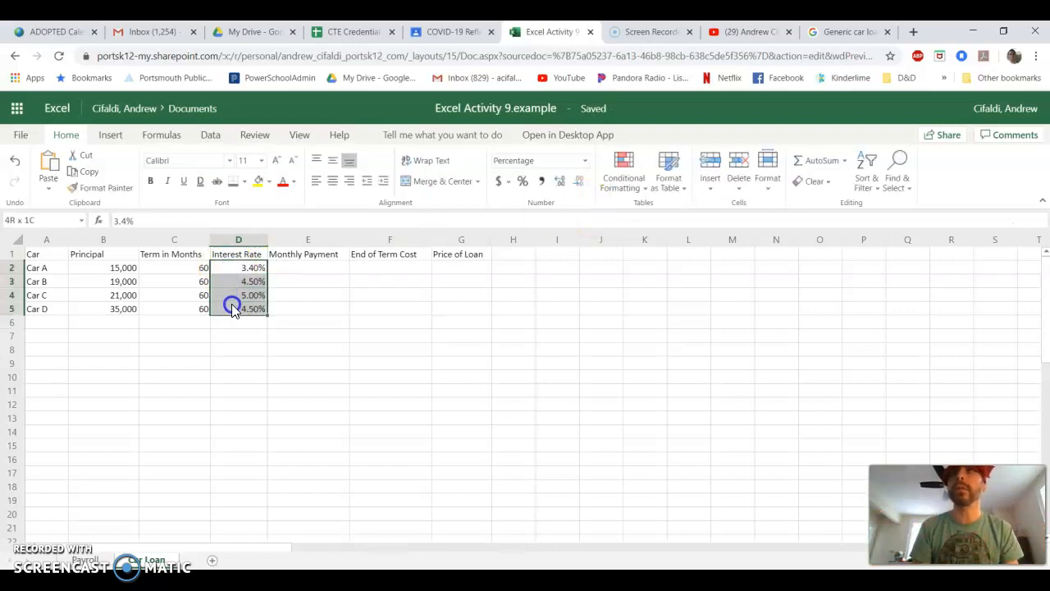
left_click(580, 191)
left_click(490, 335)
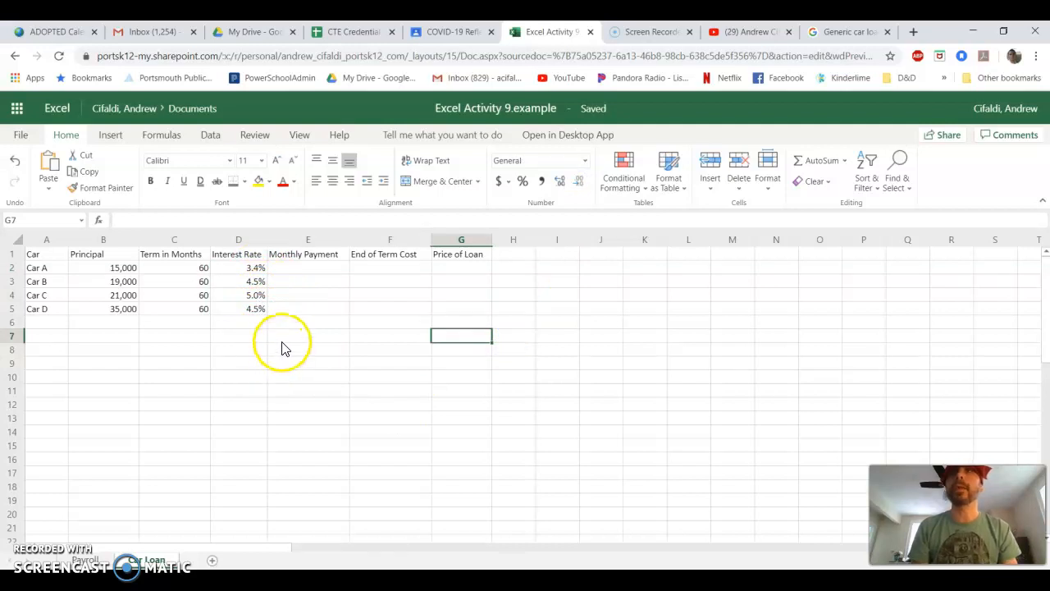
- Review the number formats of the principal, term and interest rate columns
left_click_drag(110, 270, 242, 316)
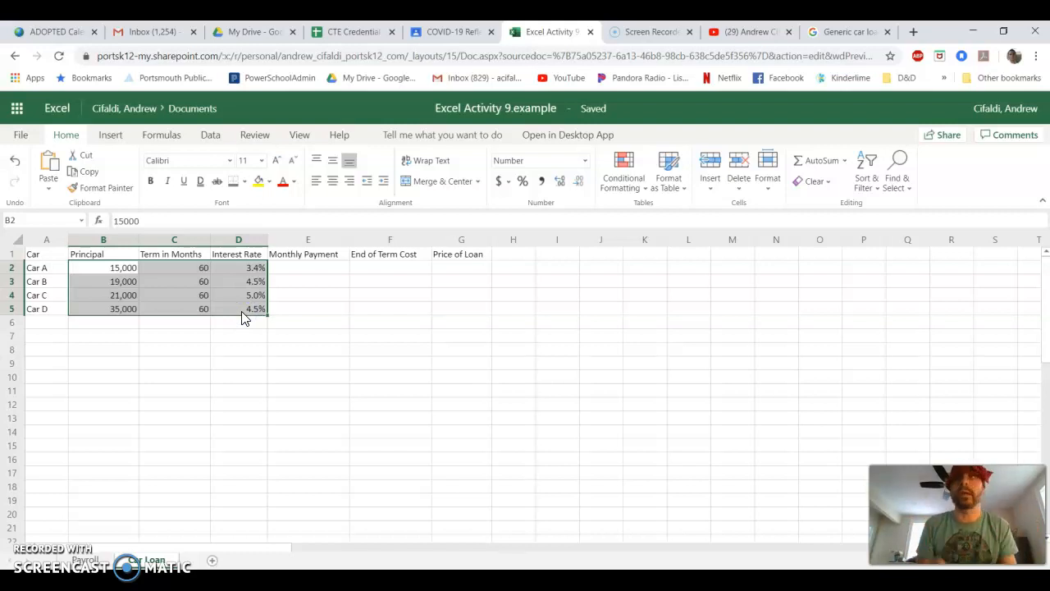
left_click_drag(156, 270, 165, 309)
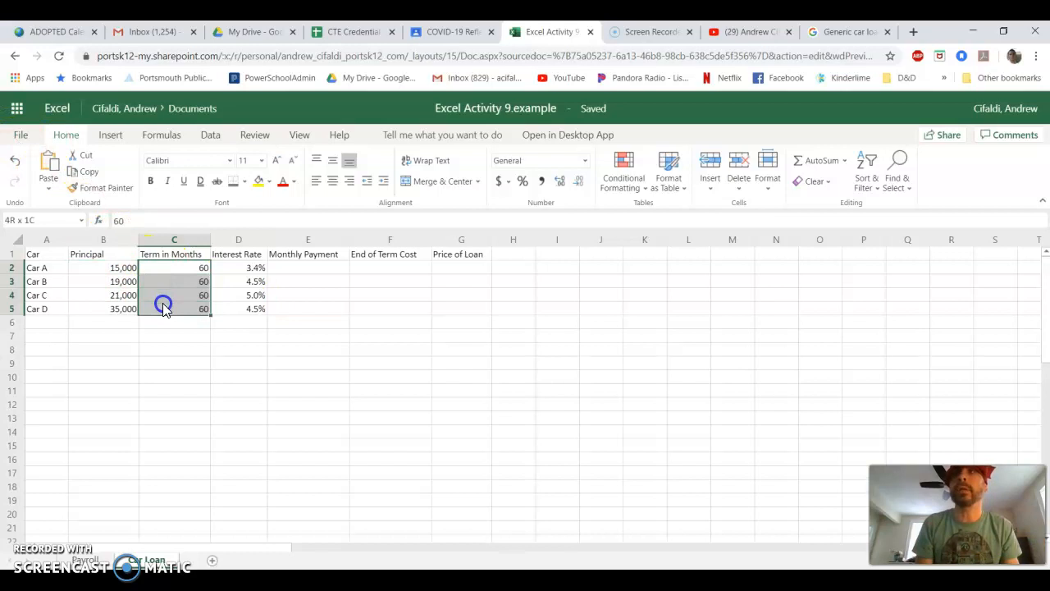
left_click_drag(251, 268, 249, 315)
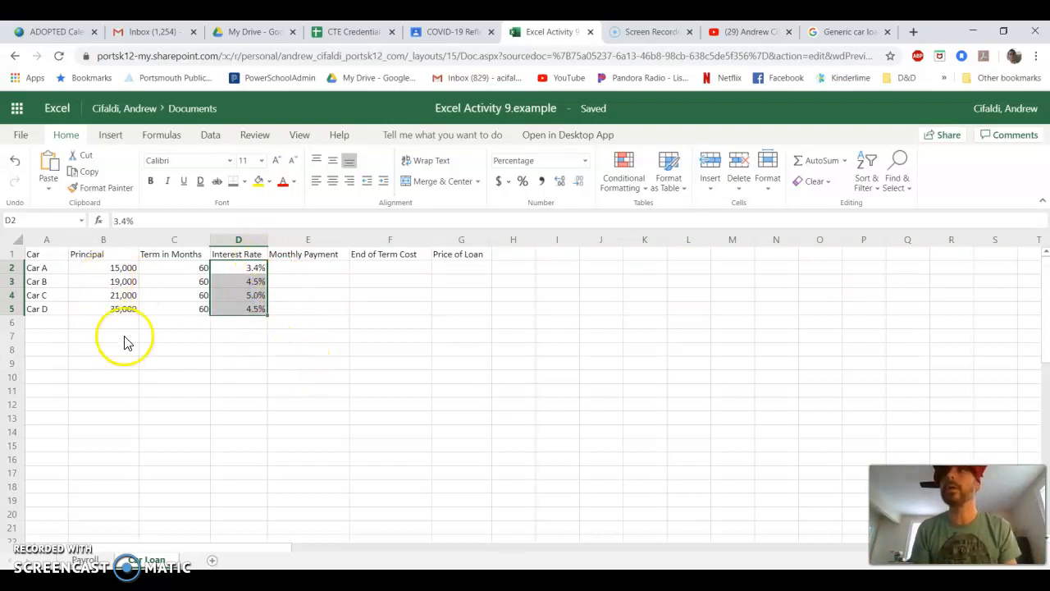
- Start a PMT formula in cell E2 for Car A's monthly payment
left_click(317, 269)
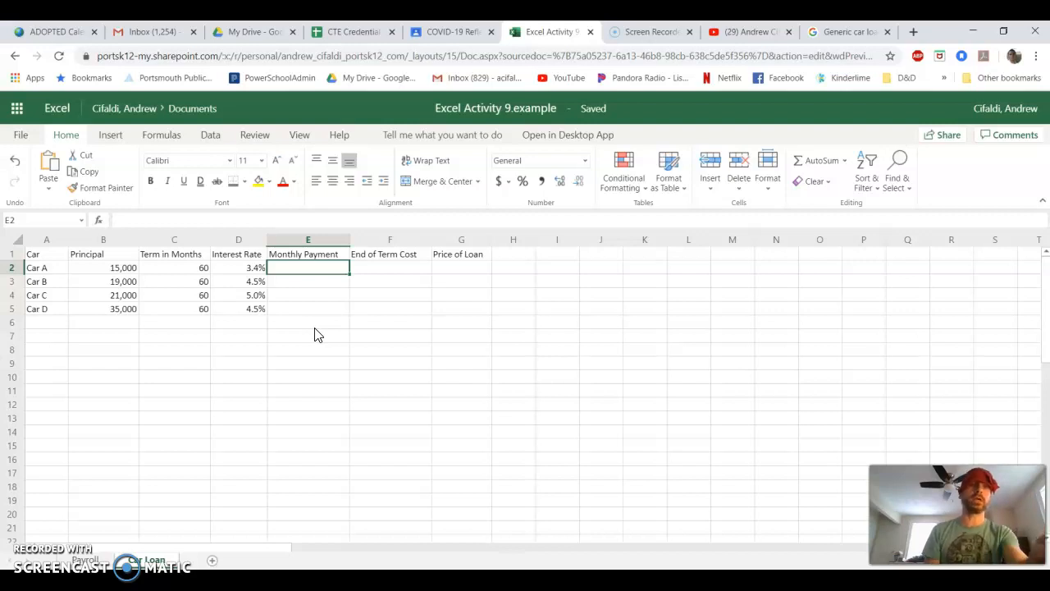
type("=")
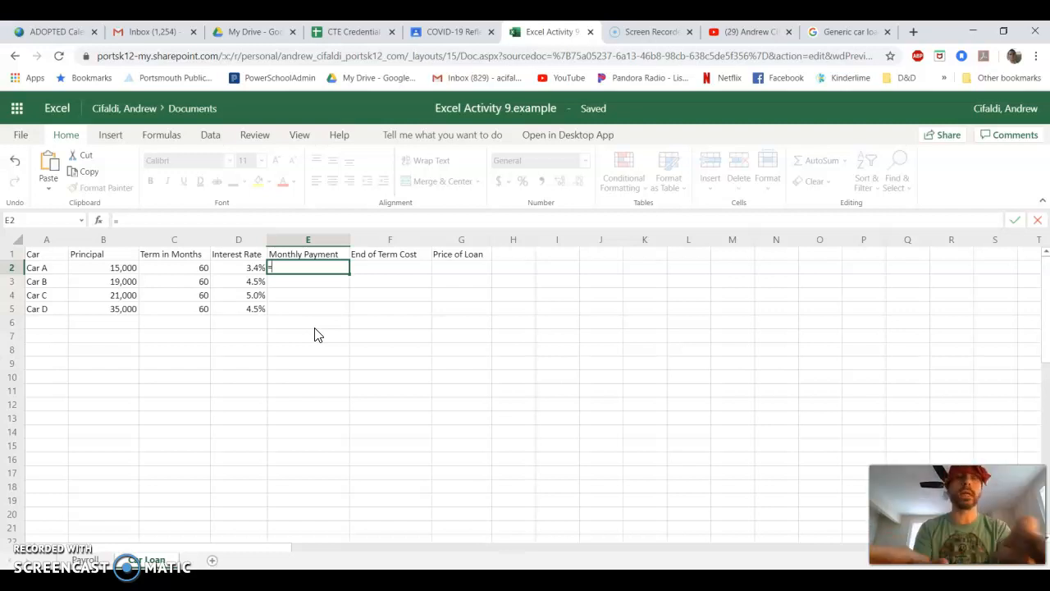
type("PMT")
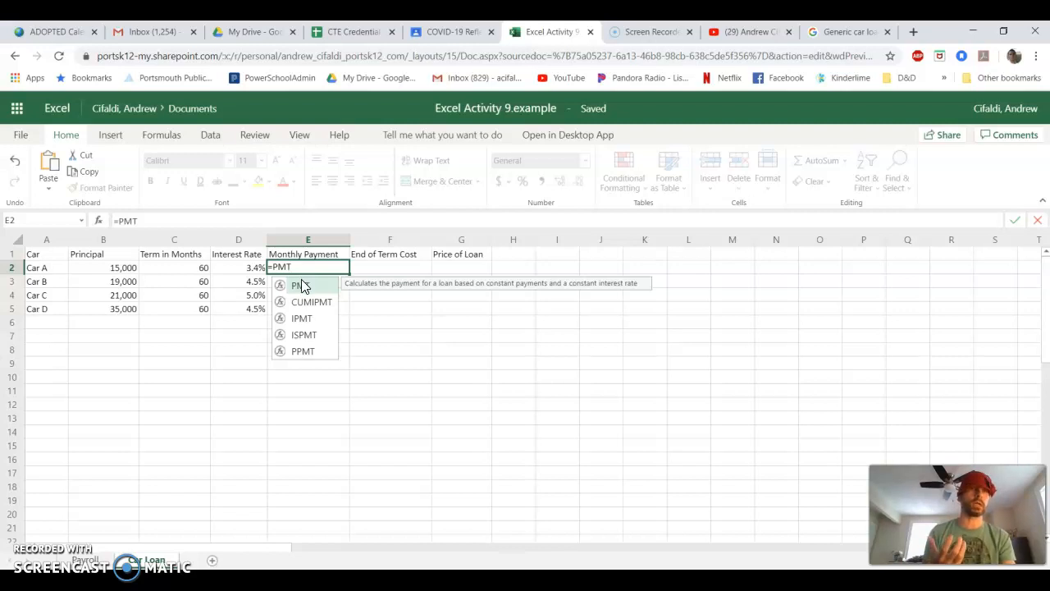
double_click(300, 287)
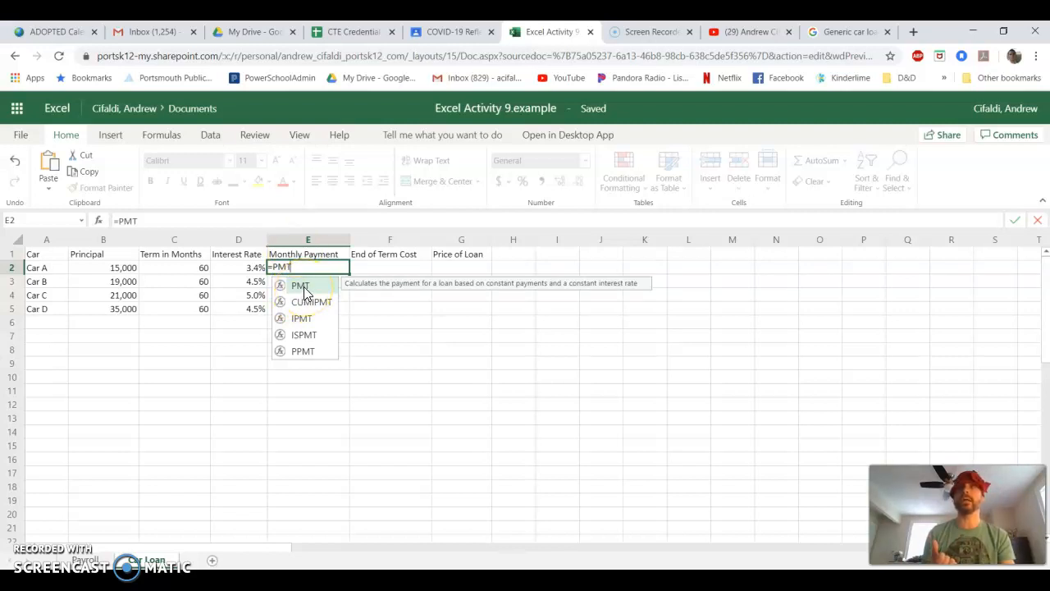
double_click(304, 292)
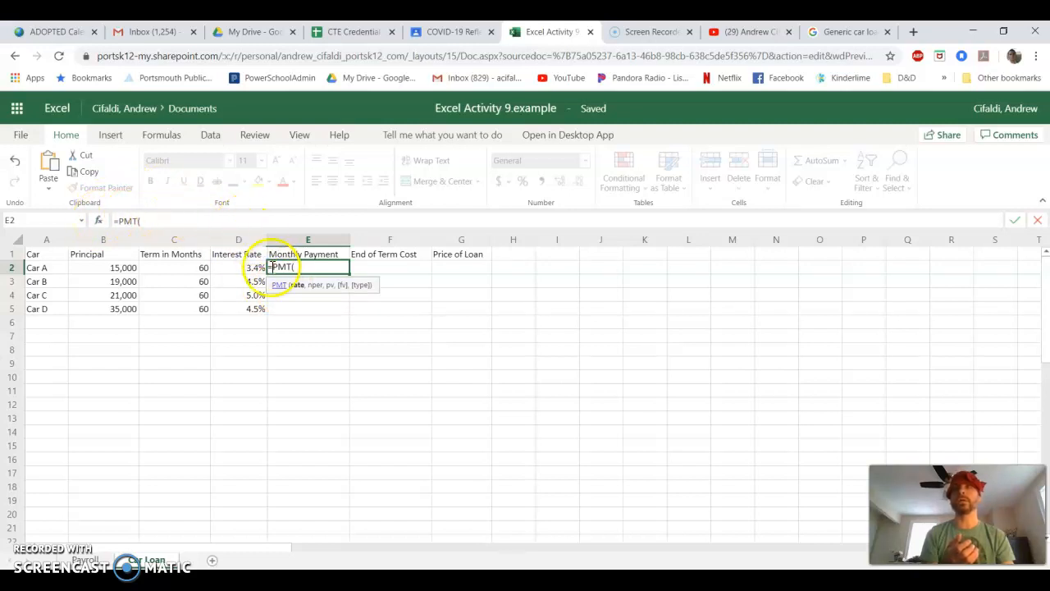
- Open the PMT function help and examine its syntax and the descriptions of the Rate, Nper and Pv arguments
left_click(279, 286)
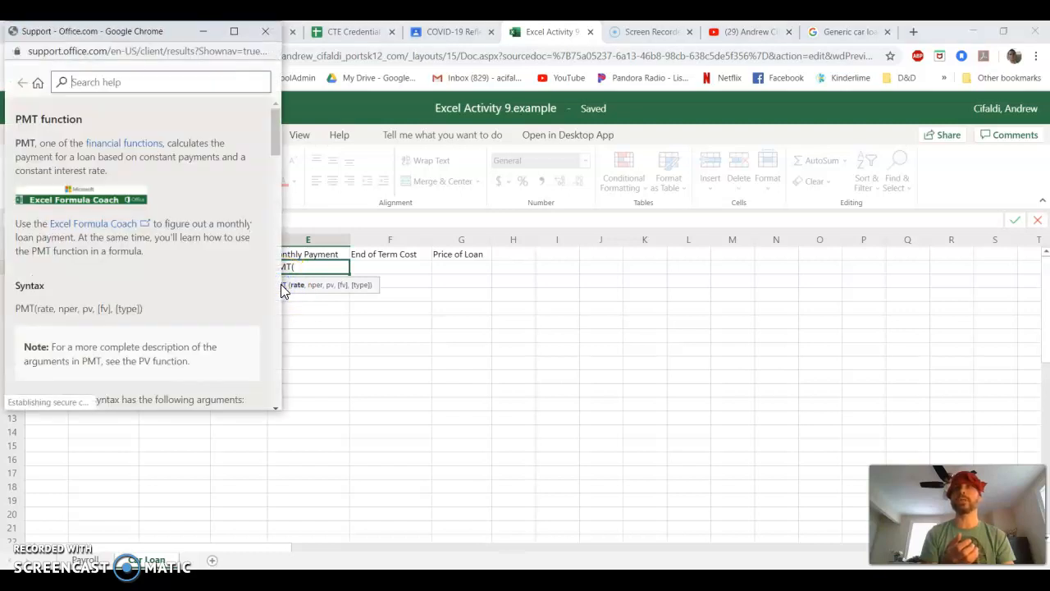
left_click_drag(131, 34, 587, 124)
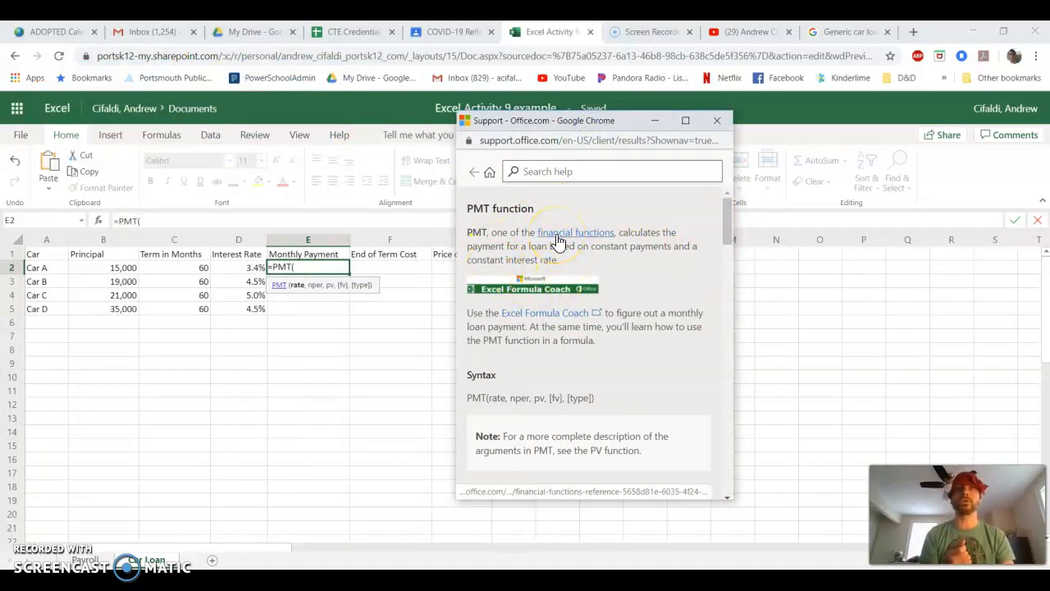
left_click_drag(726, 218, 728, 245)
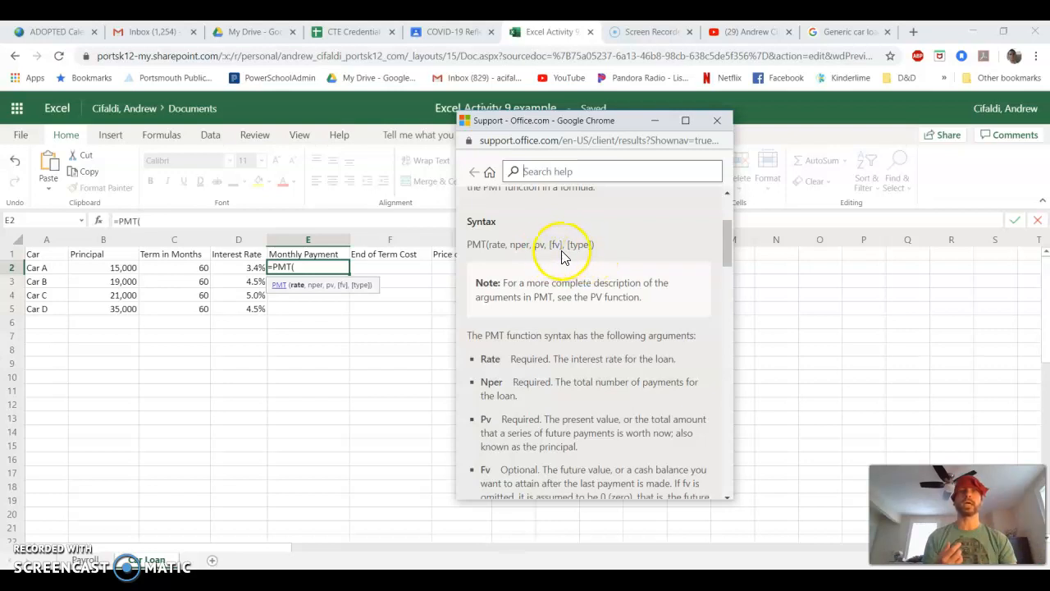
left_click_drag(546, 243, 598, 245)
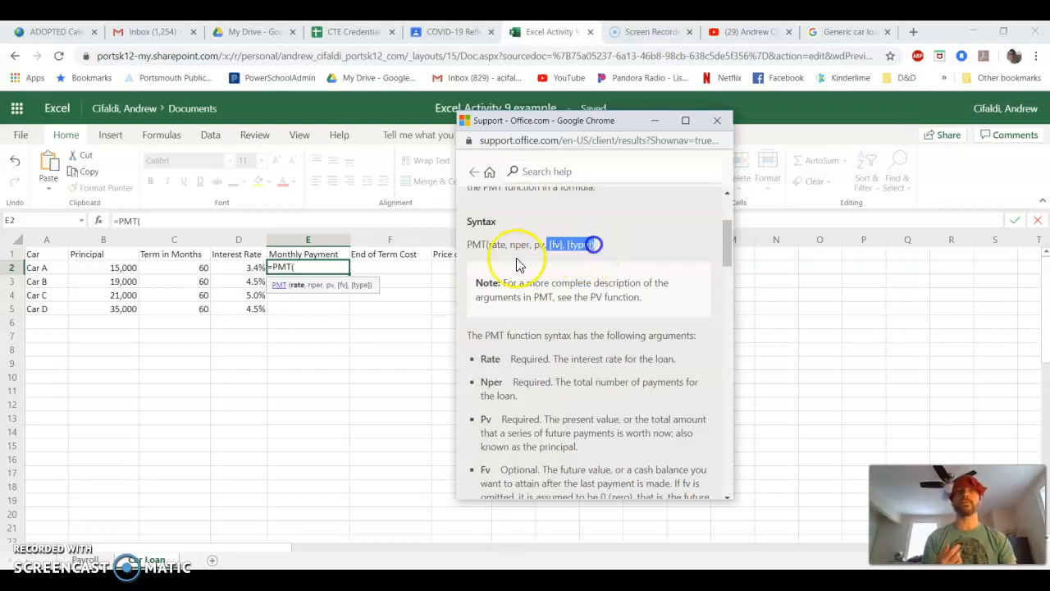
left_click_drag(486, 244, 545, 245)
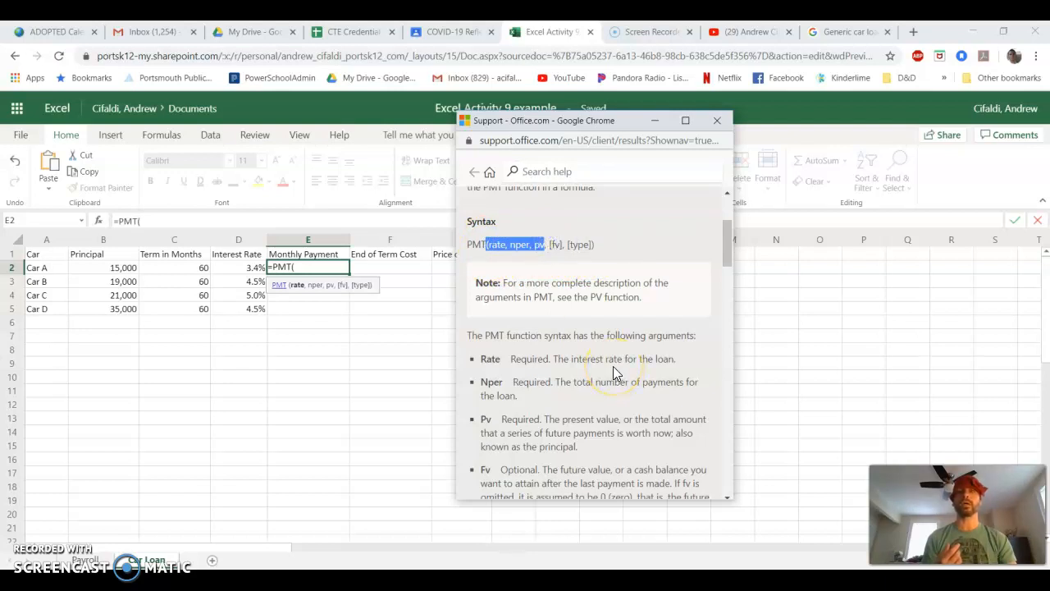
left_click(555, 244)
left_click_drag(555, 245, 593, 244)
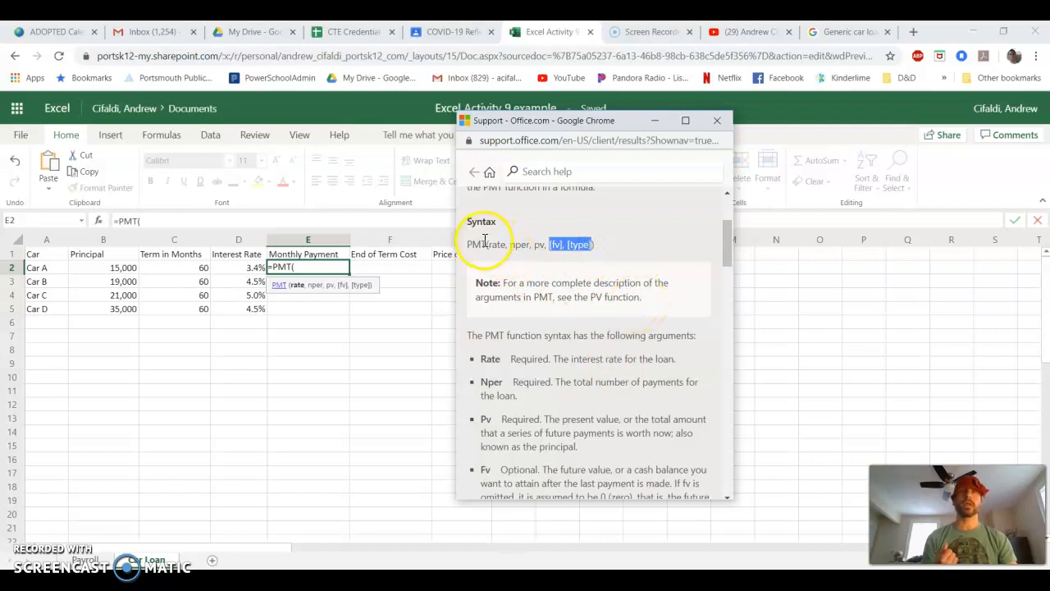
left_click(497, 358)
left_click(492, 382)
left_click(493, 419)
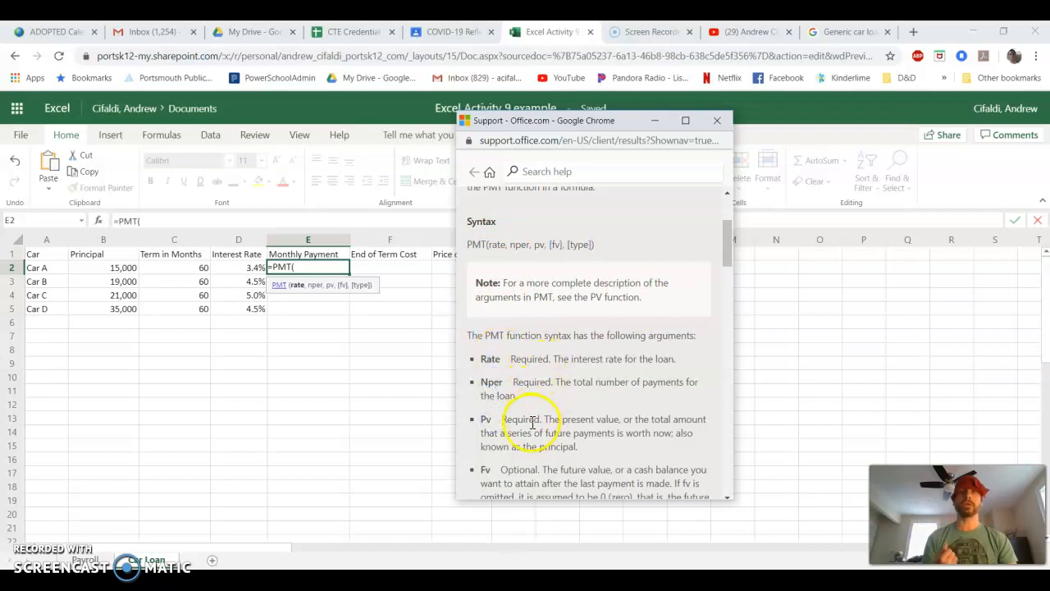